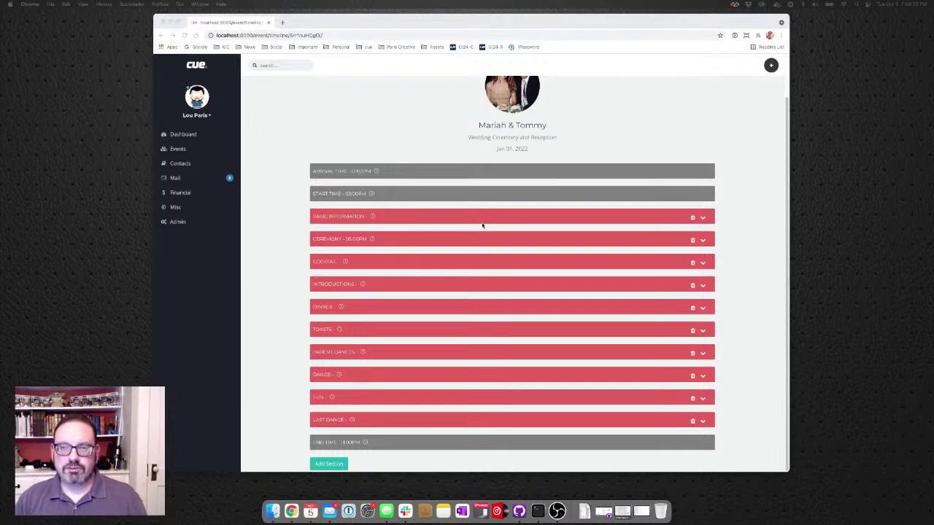
Step: Go back to the wedding event's details page and open its timeline from the planning section
scroll(486, 96, "up", 1)
scroll(486, 96, "up", 5)
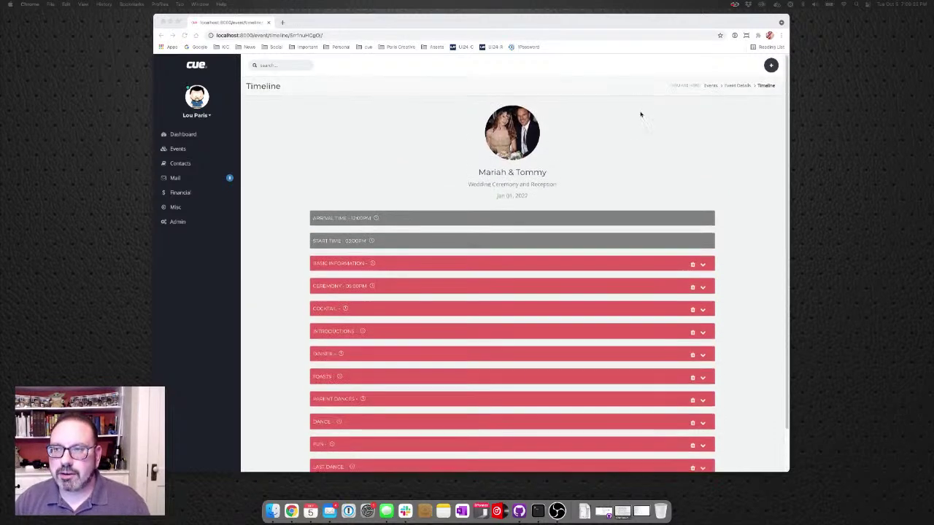
left_click(738, 87)
left_click(738, 87)
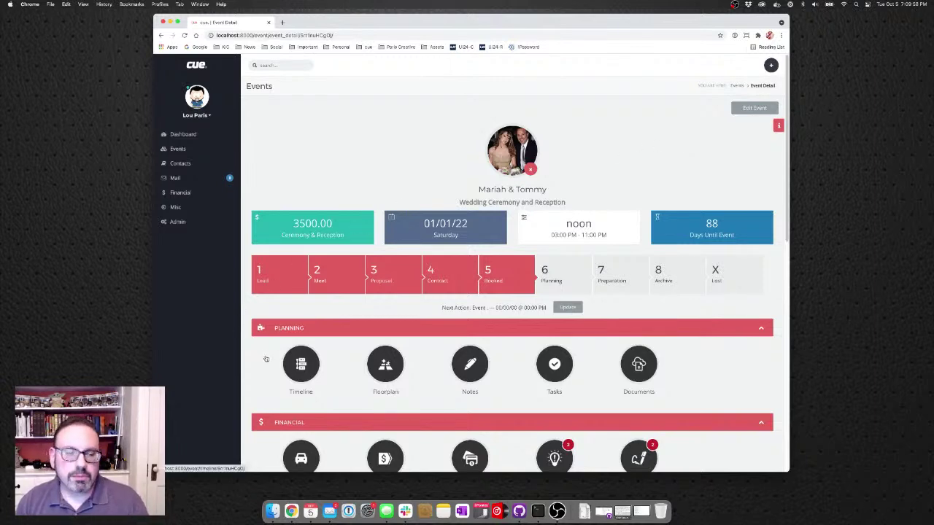
left_click(312, 364)
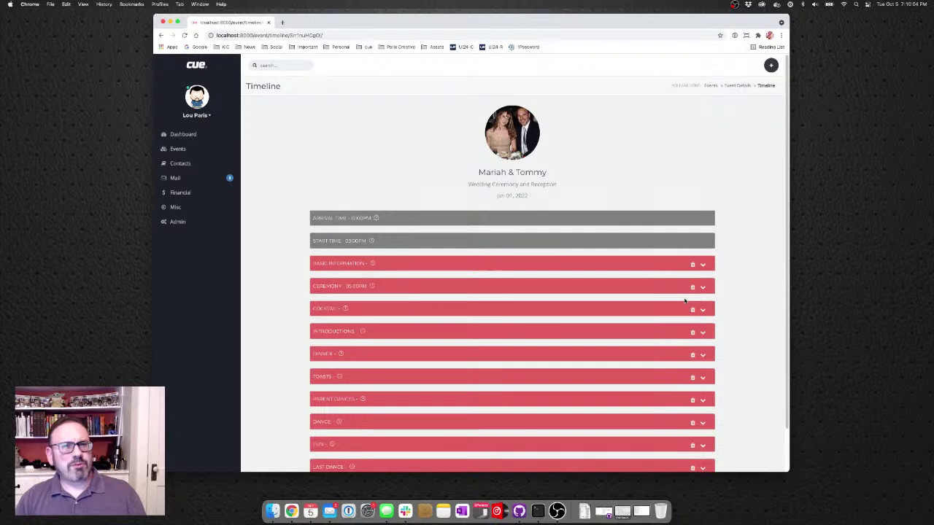
Step: Review the timeline sections, expand Basic Information, and try to edit its time without entering a value
scroll(692, 293, "down", 2)
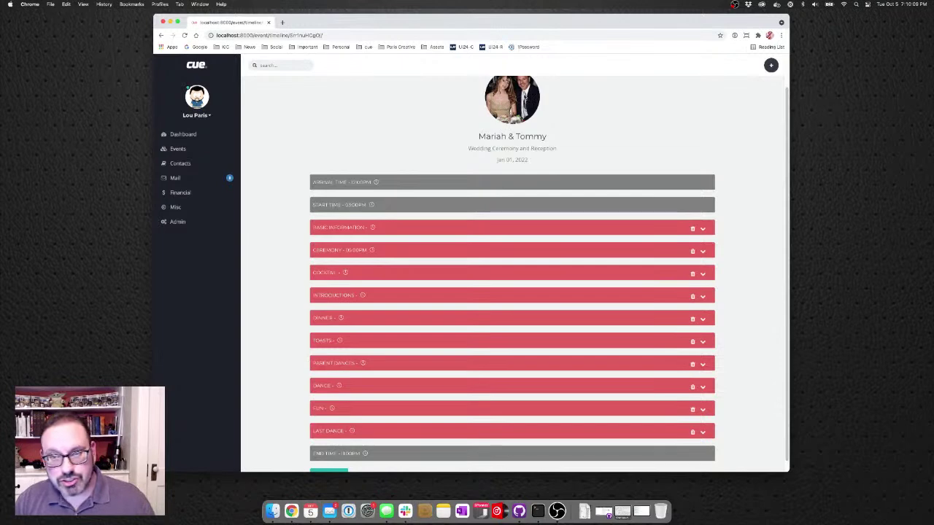
scroll(502, 111, "up", 1)
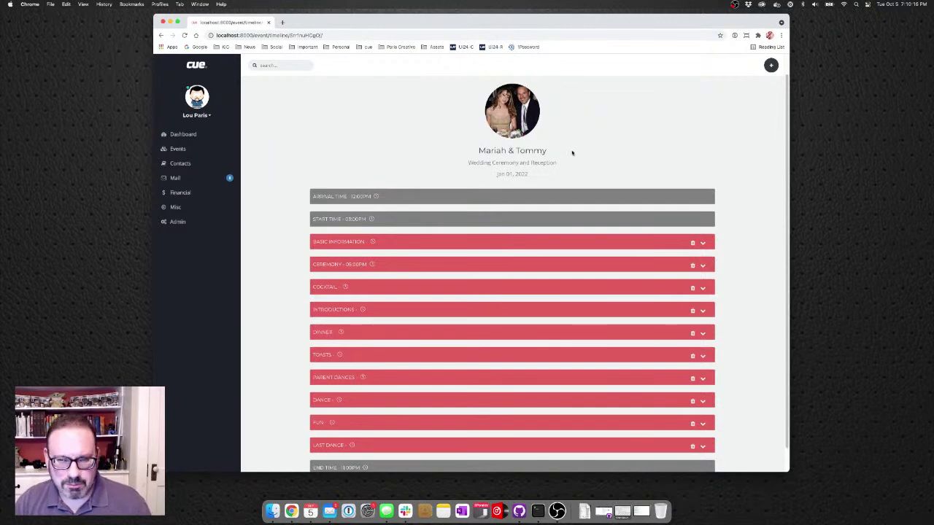
scroll(578, 174, "down", 1)
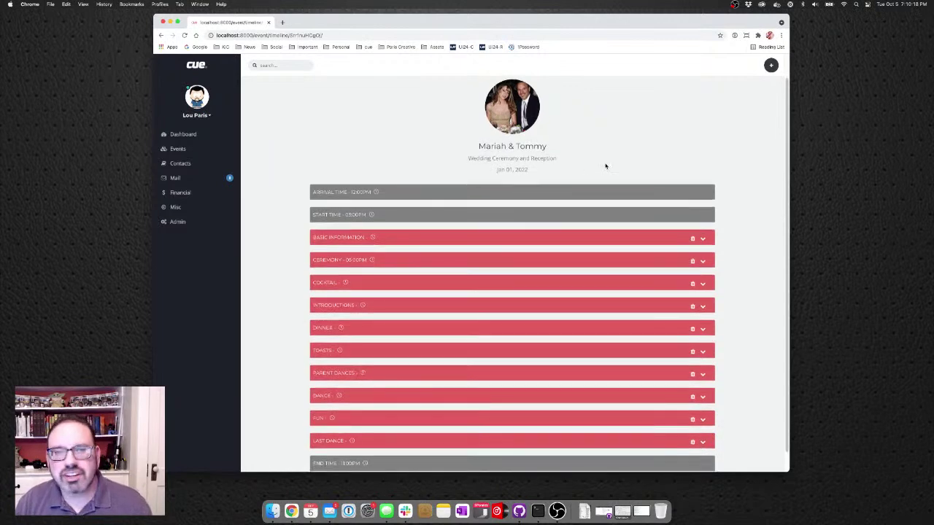
scroll(607, 165, "down", 3)
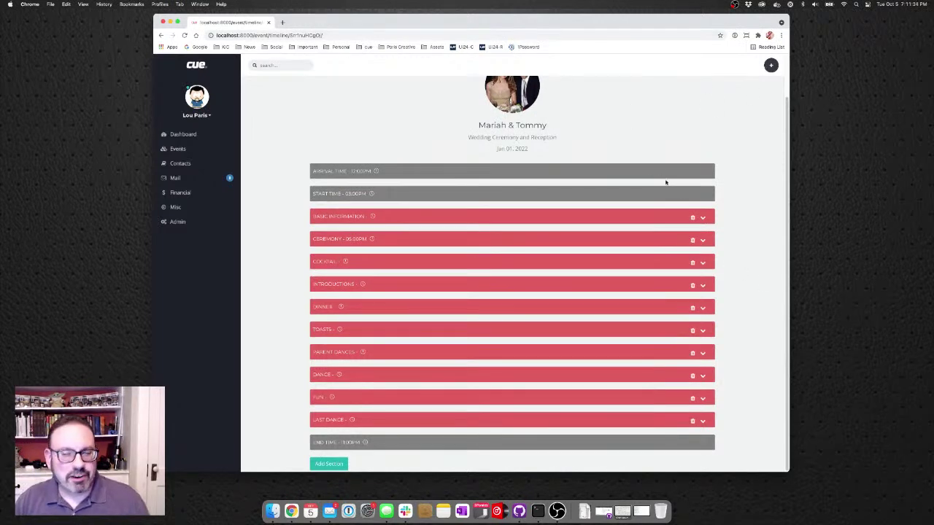
left_click(703, 219)
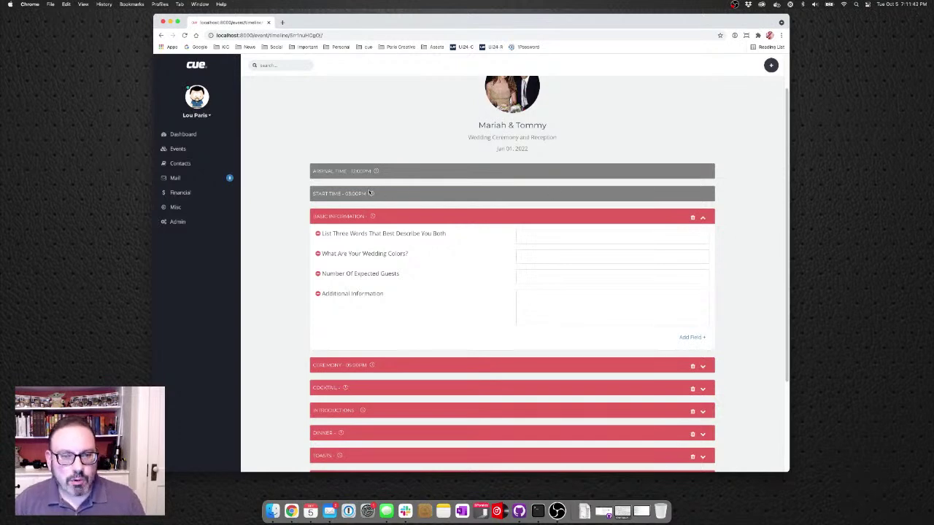
left_click(372, 217)
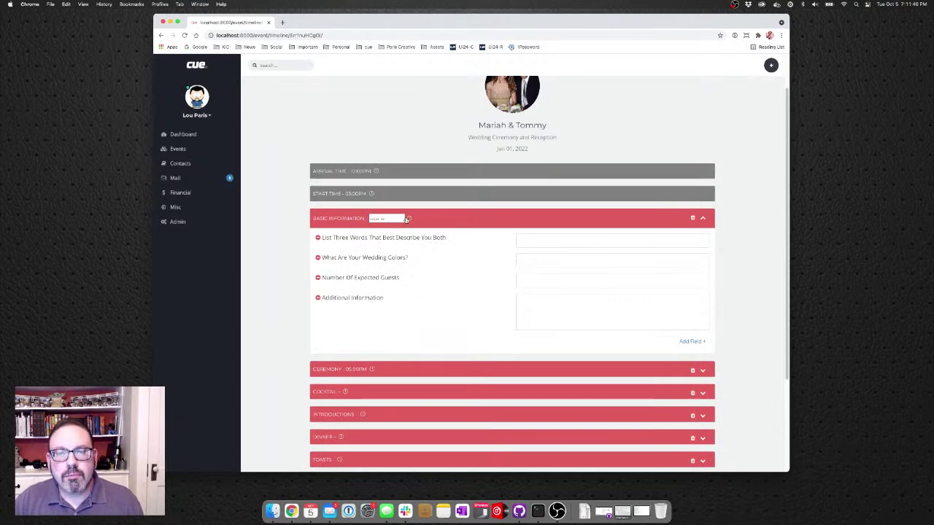
left_click(464, 234)
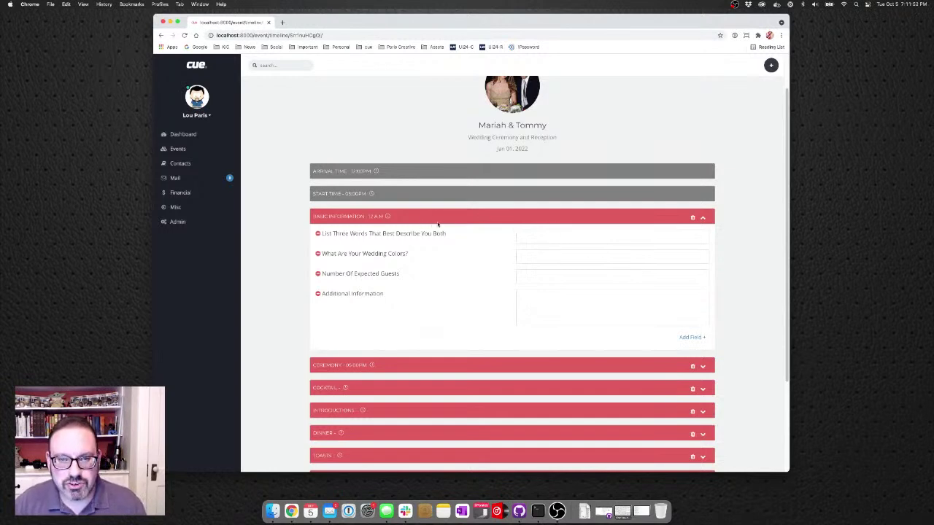
Step: Set the Basic Information section's time to 2:00 PM
left_click(386, 216)
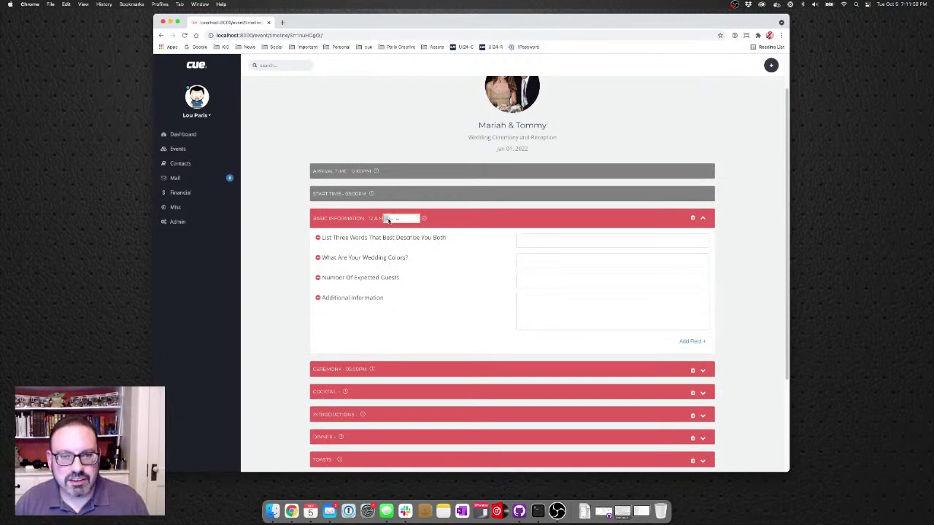
left_click(389, 220)
type("5")
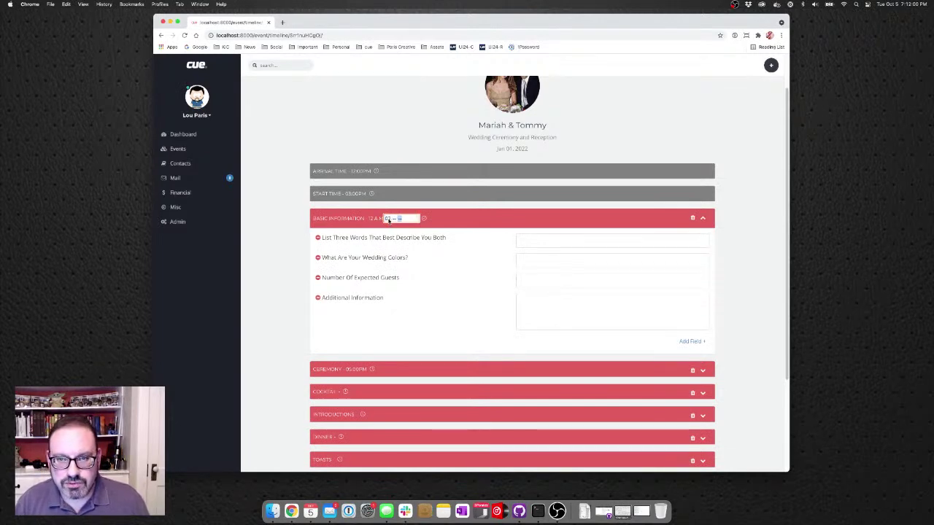
type("0")
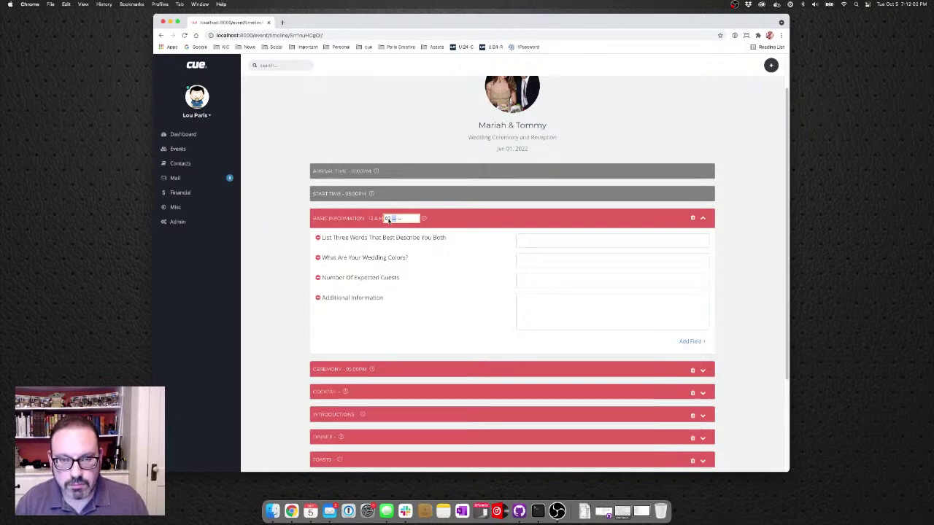
type("0")
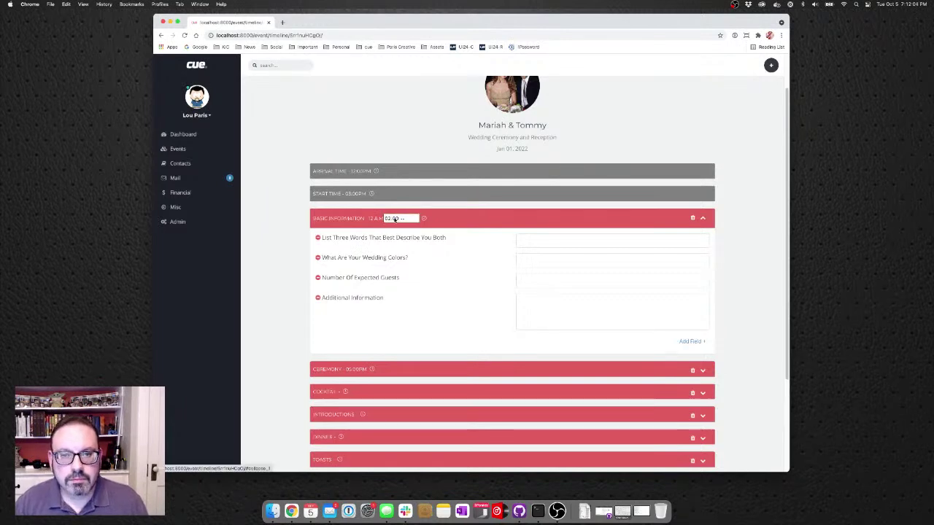
type("p")
left_click(426, 217)
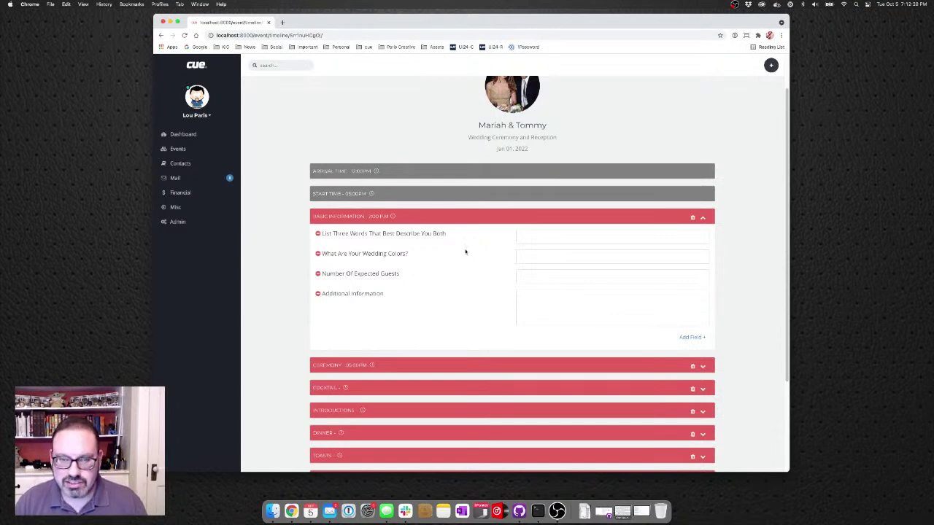
Step: Expand the Ceremony section and view the available Ceremony Location options without changing the selection
scroll(429, 285, "down", 2)
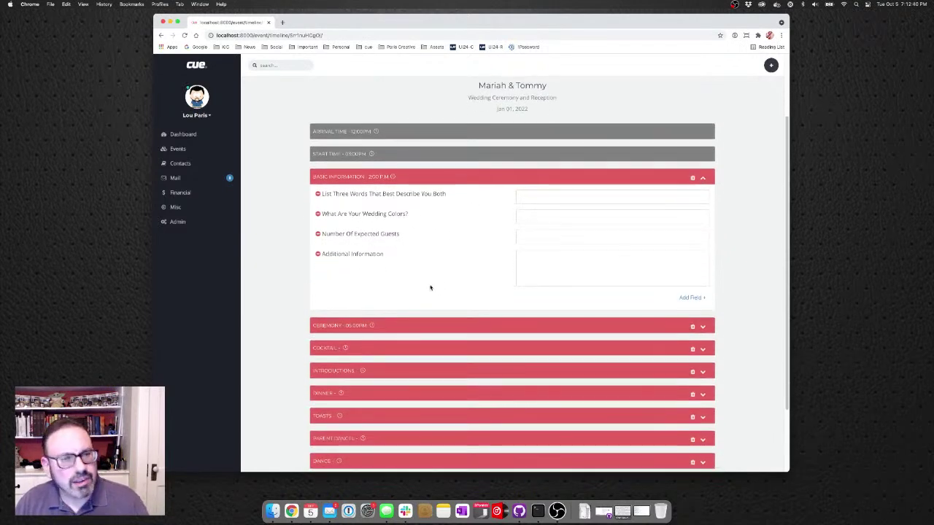
left_click(703, 326)
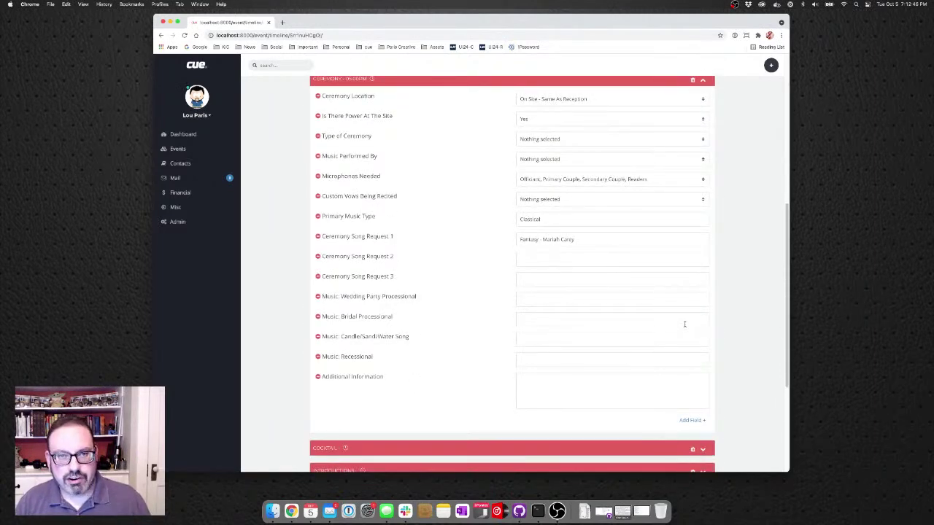
scroll(689, 294, "up", 1)
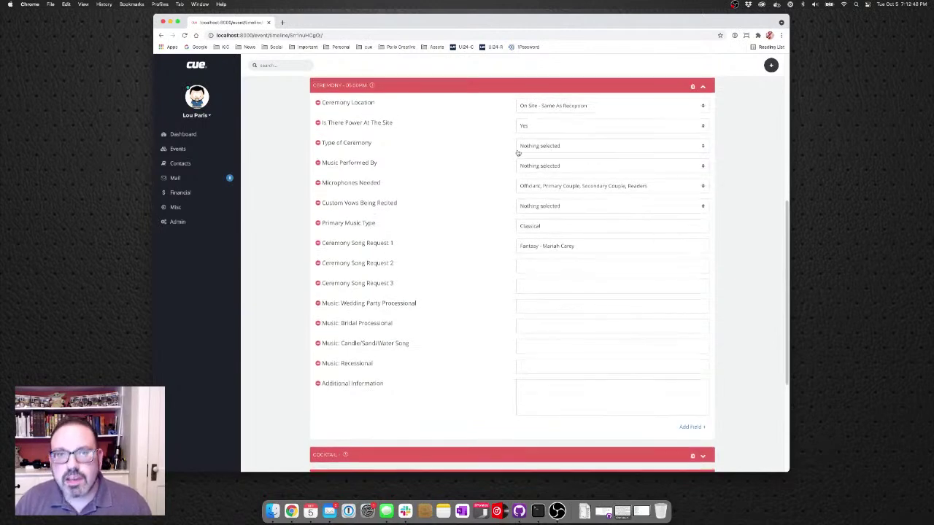
left_click(584, 107)
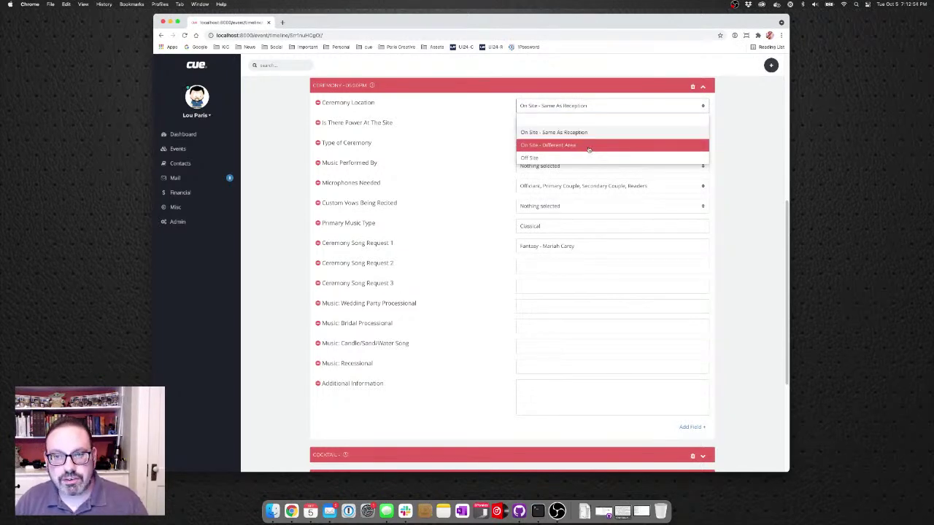
left_click(449, 140)
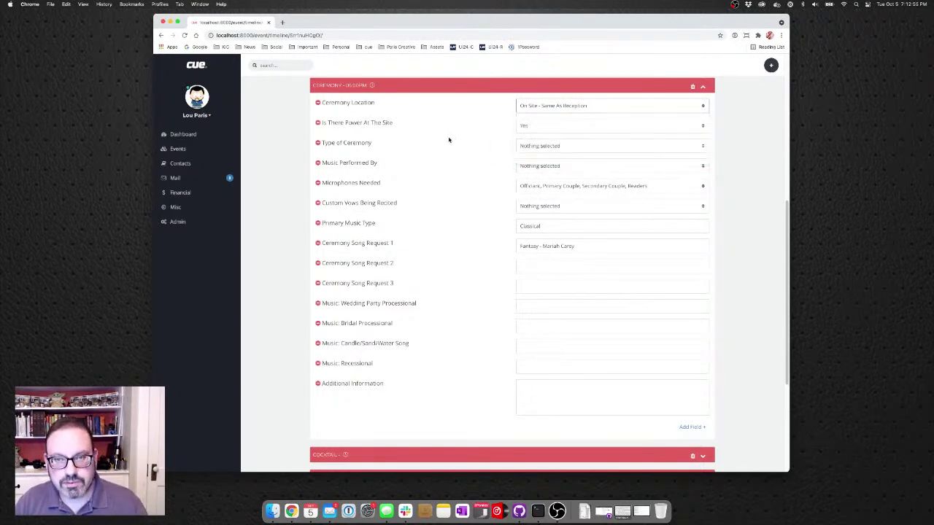
Step: Set the Type of Ceremony to Secular and Music Performed By to DJ
left_click(536, 148)
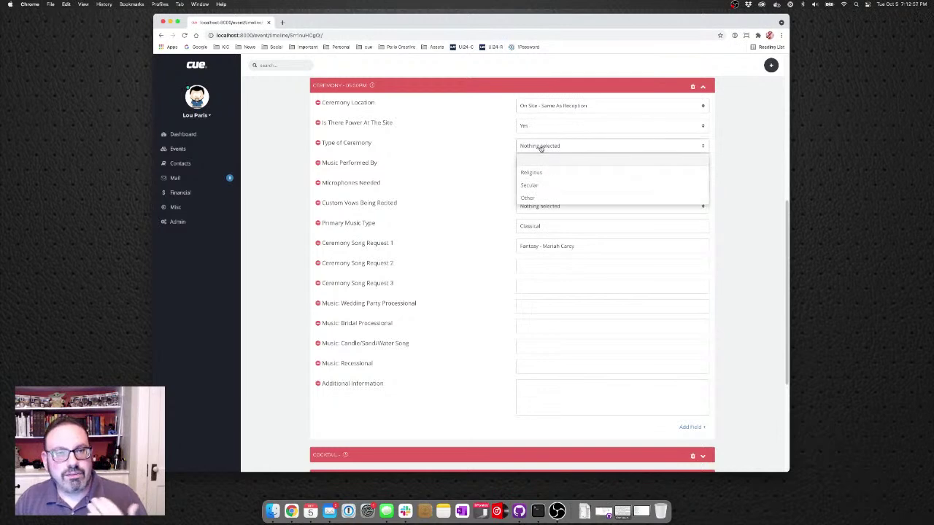
left_click(544, 185)
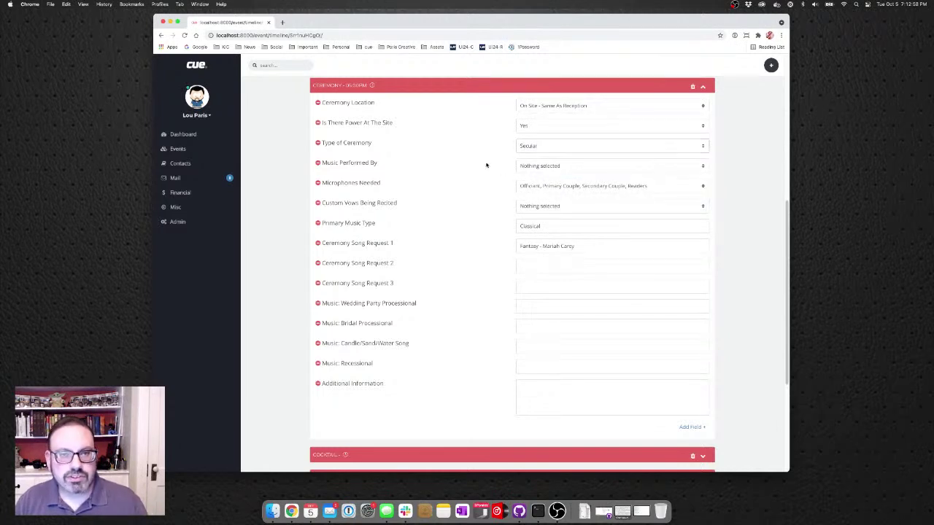
left_click(548, 169)
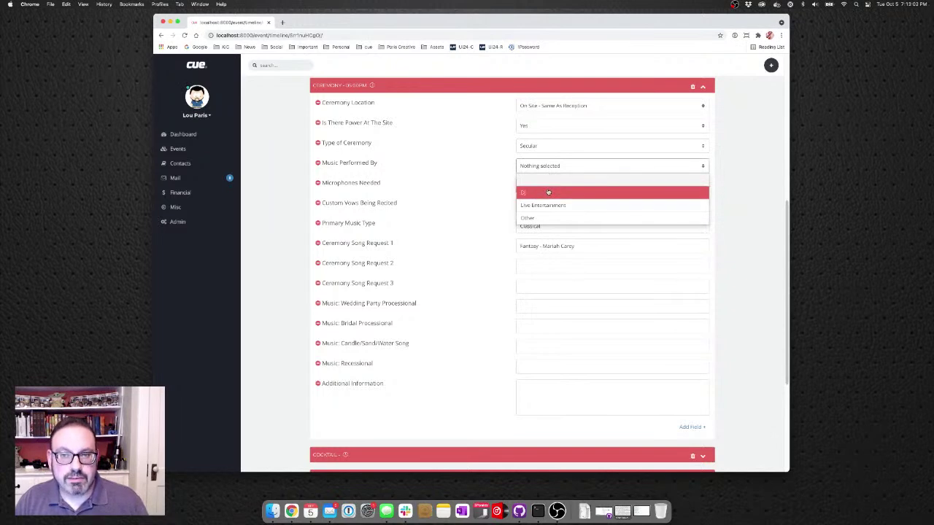
left_click(549, 192)
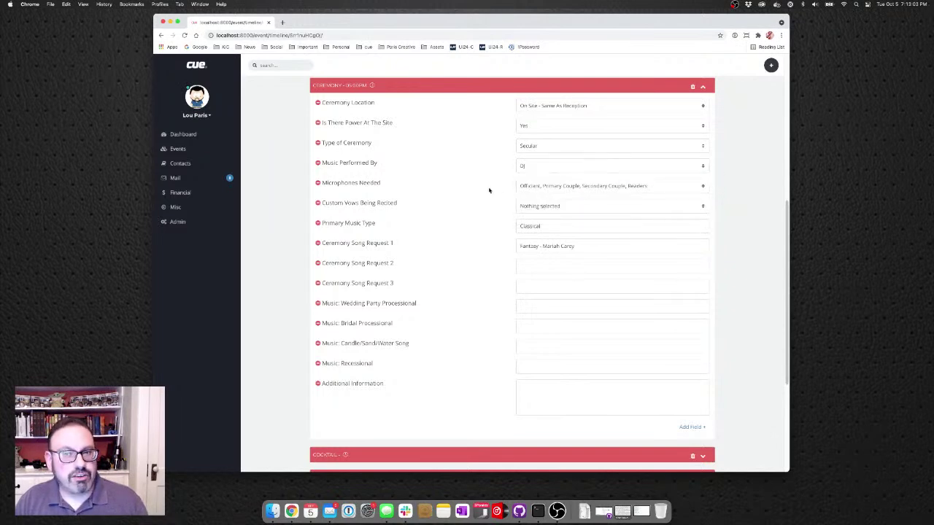
Step: Leave only Officiant selected under Microphones Needed and set Custom Vows Being Recited to Yes
left_click(548, 188)
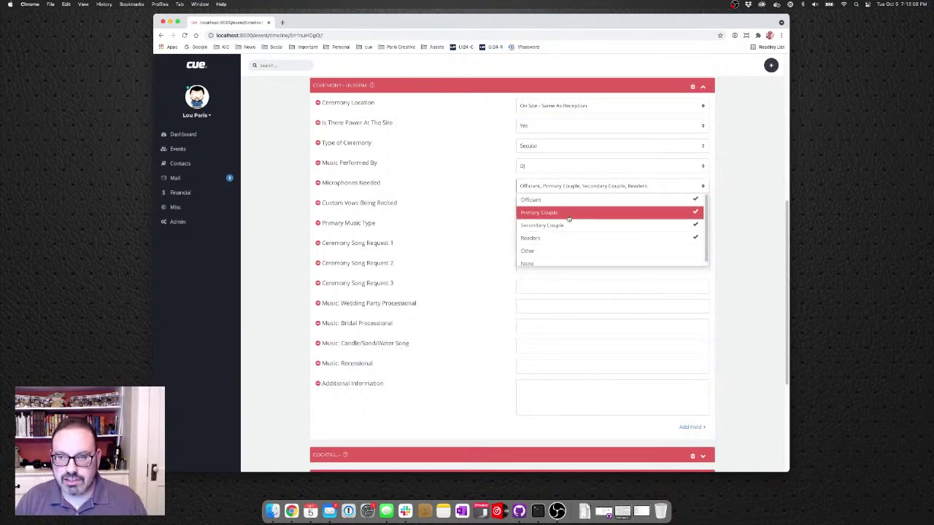
left_click(569, 212)
left_click(570, 225)
left_click(569, 225)
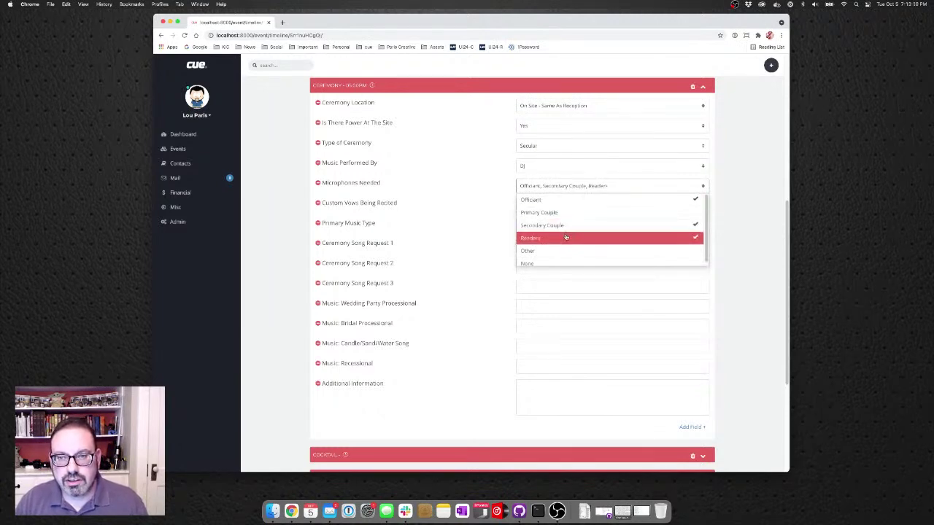
left_click(567, 238)
left_click(567, 226)
left_click(484, 204)
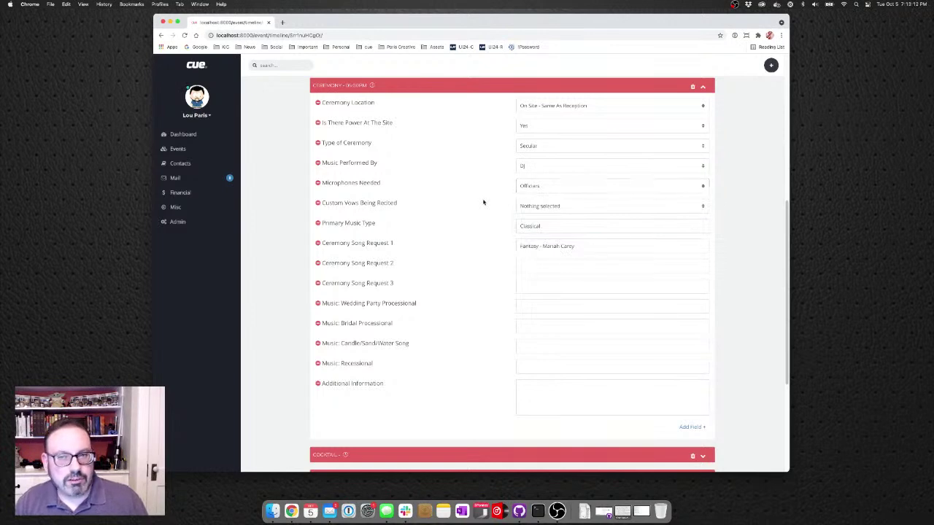
left_click(572, 206)
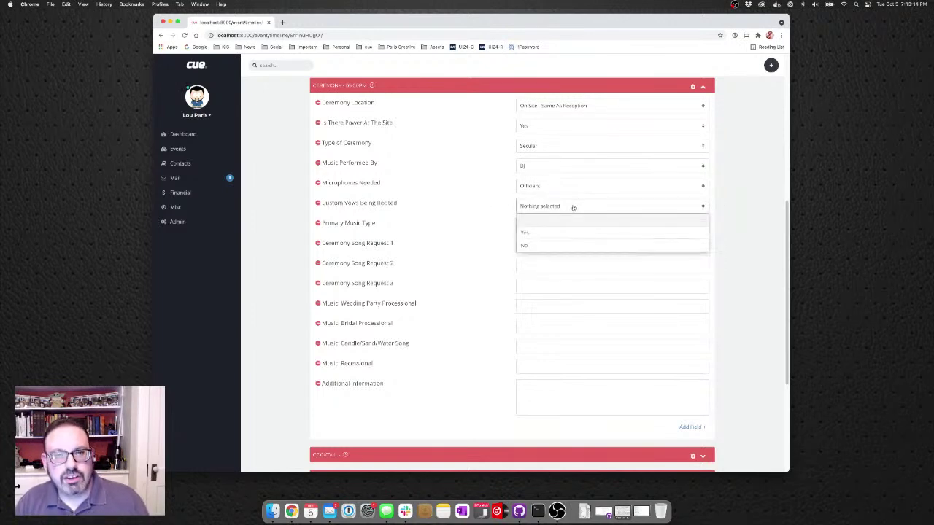
left_click(560, 232)
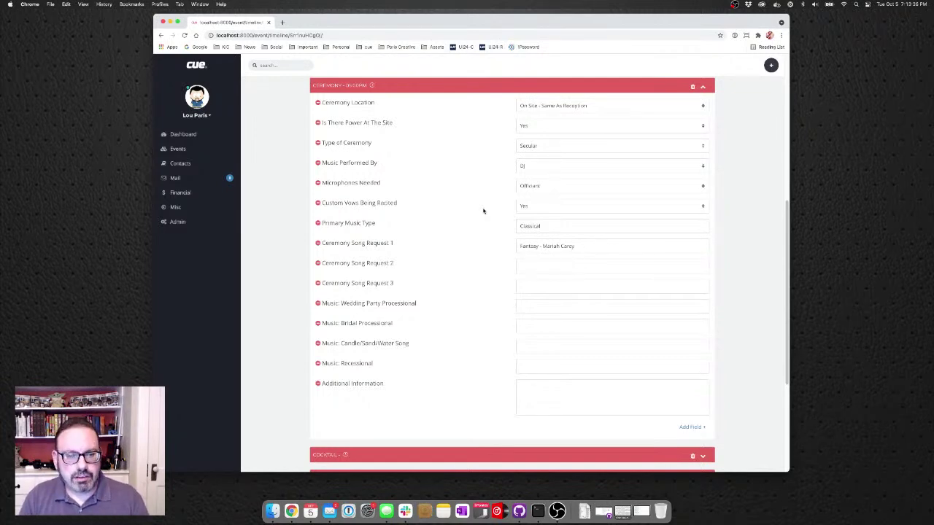
Step: Add a custom field labelled "Second Candle" with the Single-line Text Area type to the Ceremony section
left_click(687, 428)
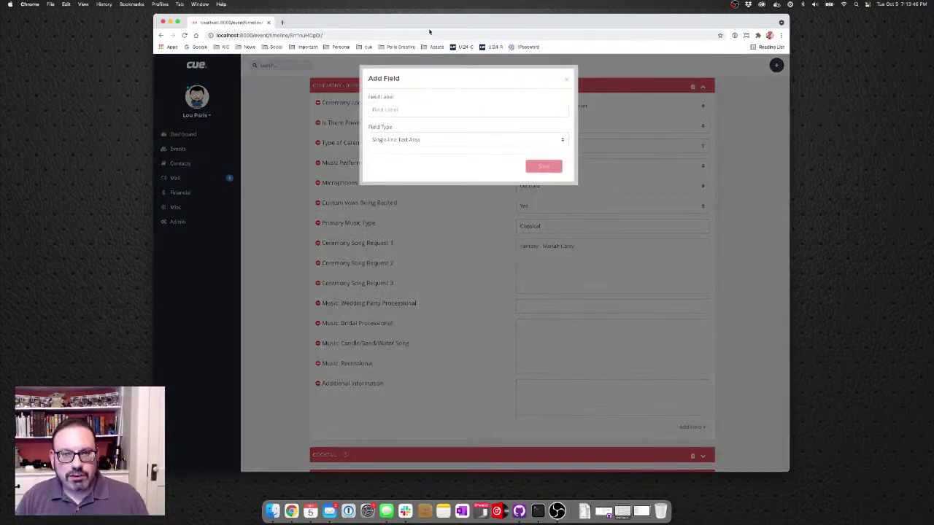
left_click(393, 108)
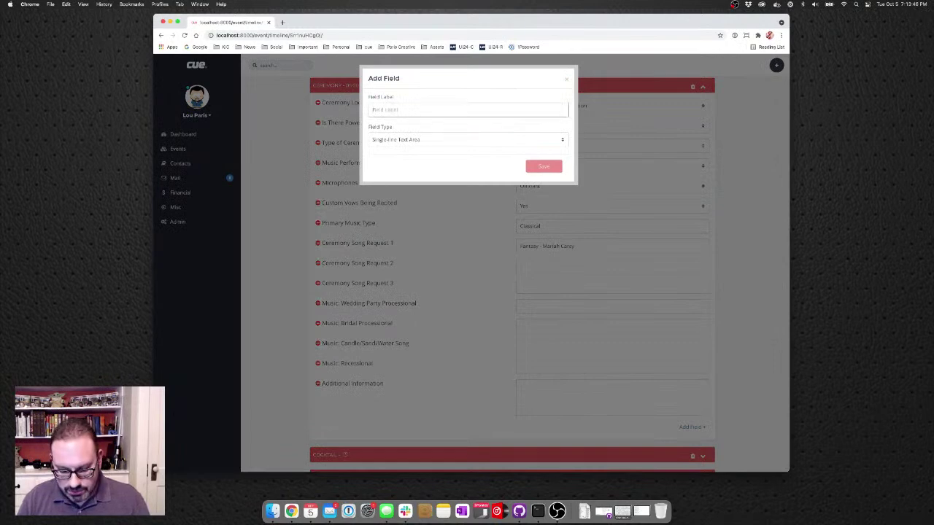
type("Second Cand")
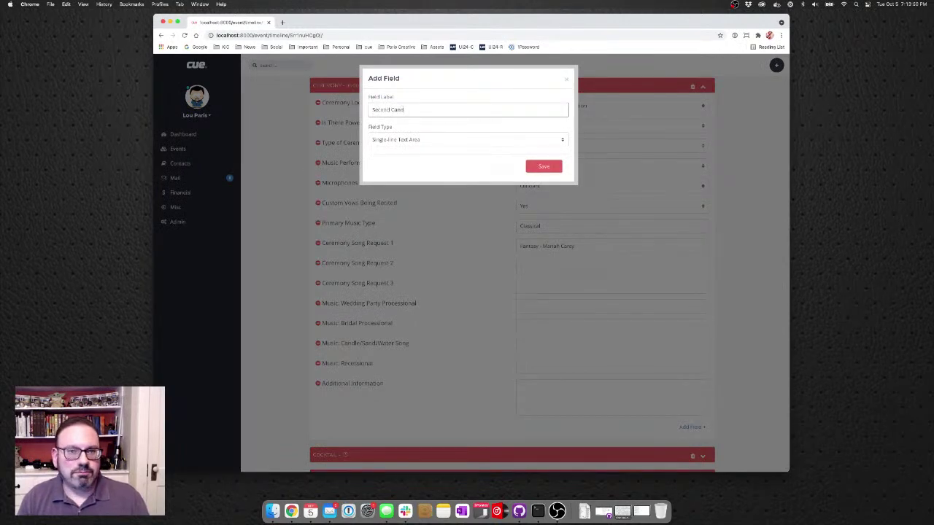
type("le")
left_click(411, 140)
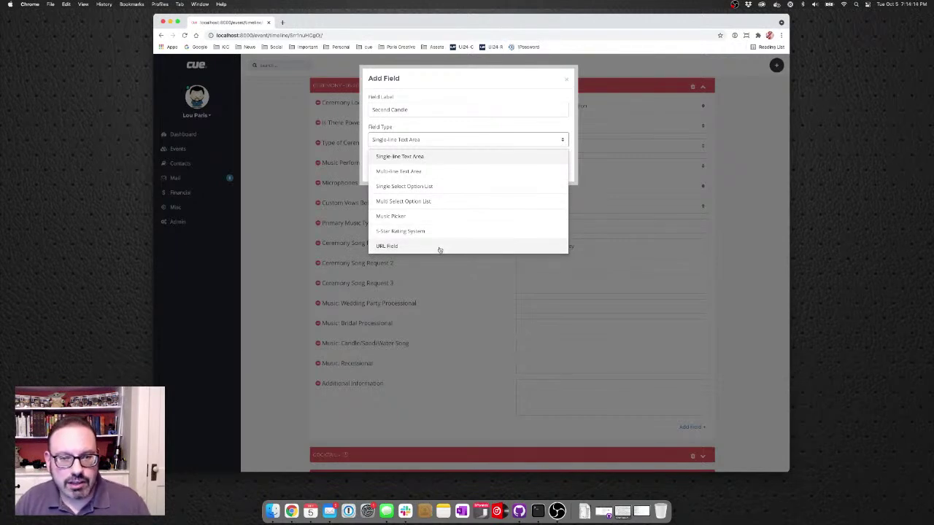
left_click(475, 123)
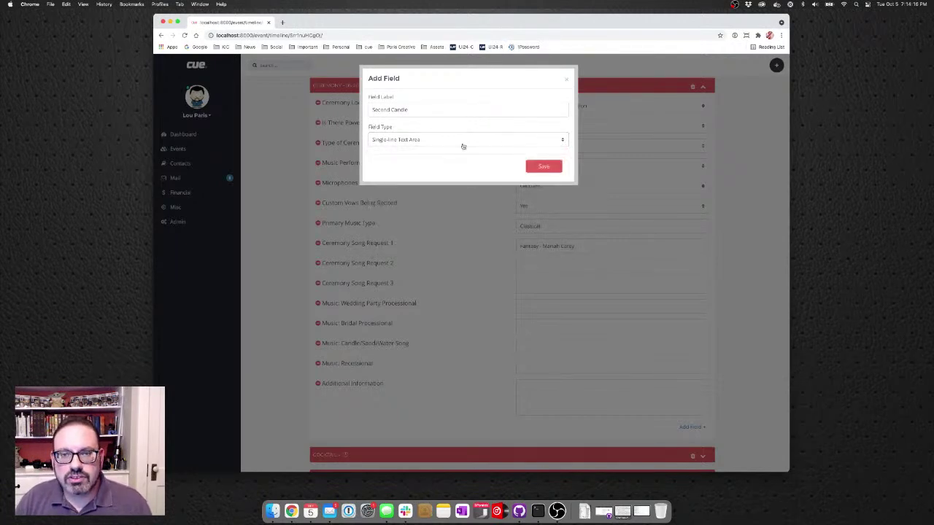
left_click(538, 171)
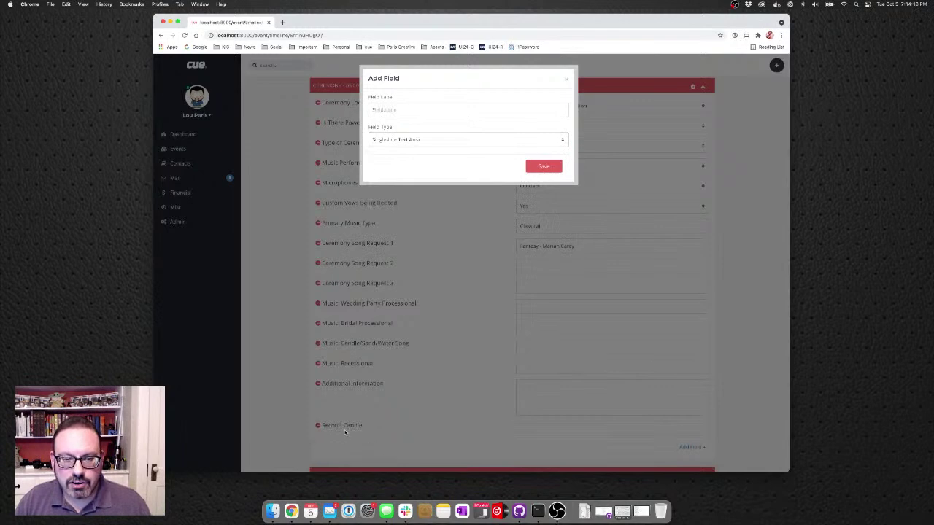
Step: Move the Second Candle field directly below Music: Candle/Sand/Water Song, and move the collapsed Introductions section between Toasts and Parent Dances
left_click(345, 432)
left_click_drag(344, 425, 343, 362)
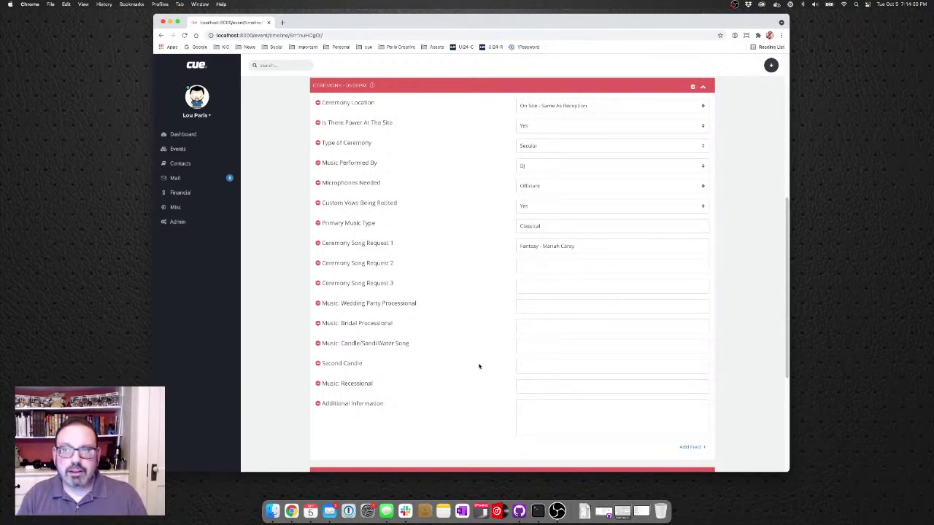
left_click(703, 87)
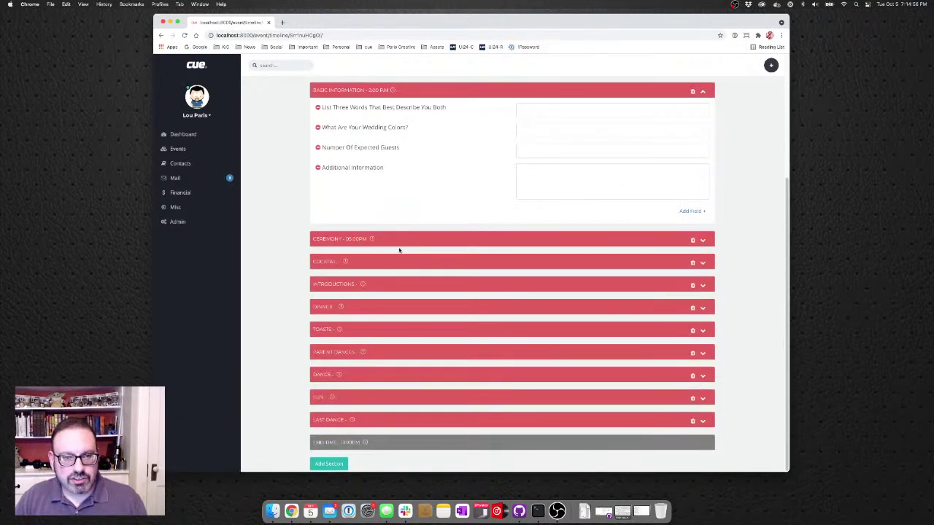
left_click_drag(389, 288, 378, 344)
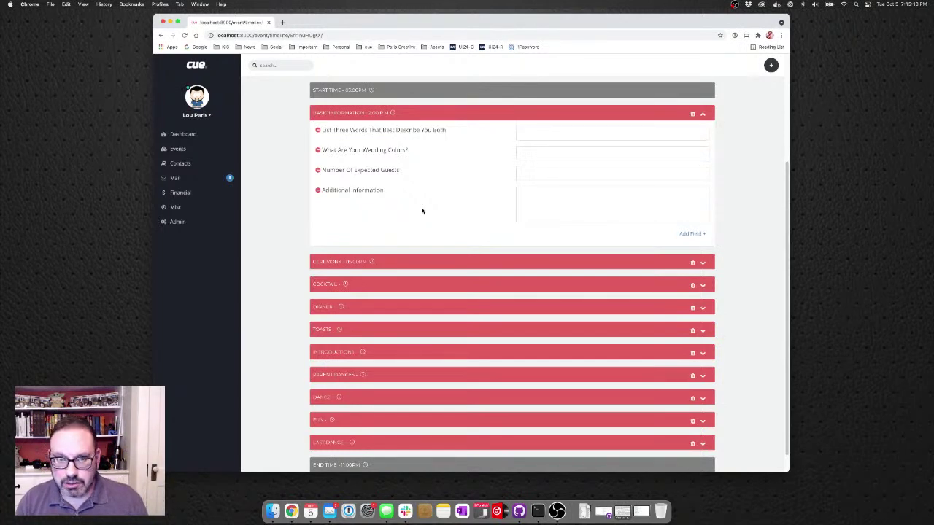
Step: Add a Music Picker field labelled "Ceremony Song Request 4" to the Ceremony section and place it directly below Ceremony Song Request 3
left_click(601, 261)
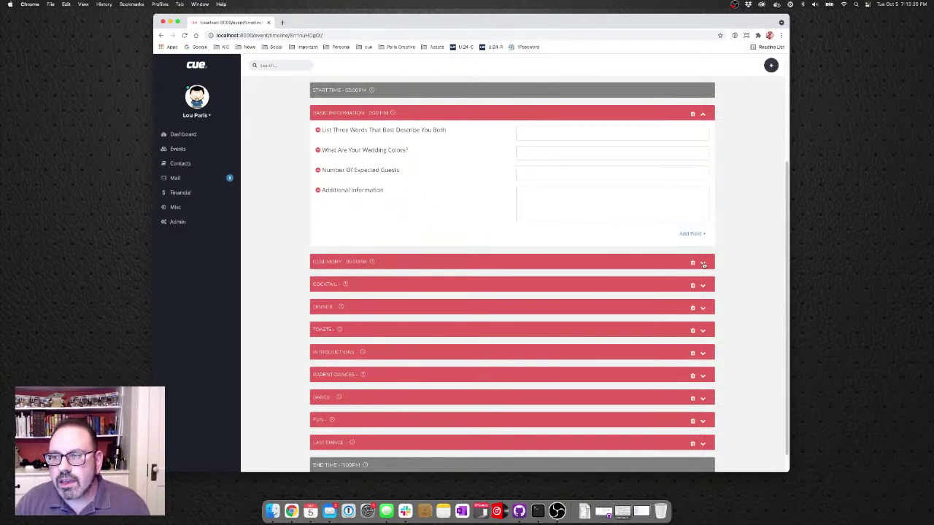
scroll(601, 250, "down", 5)
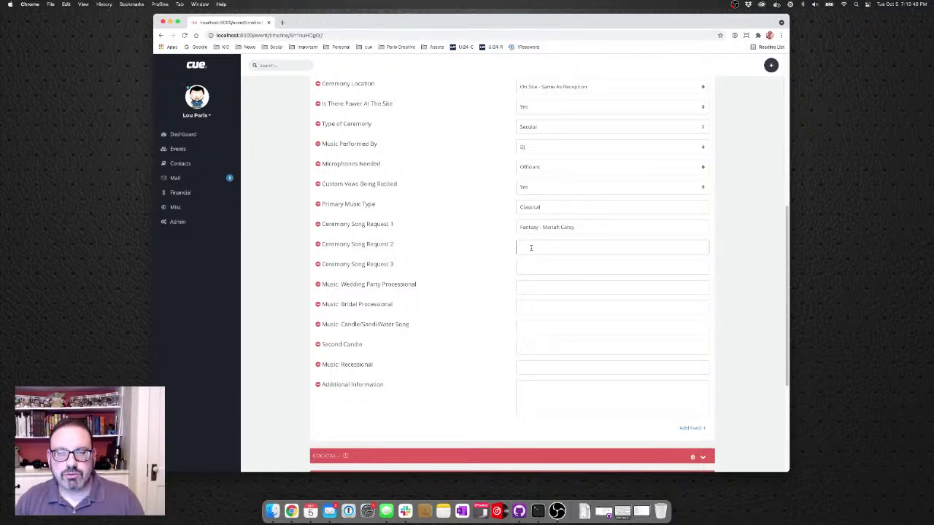
left_click(688, 429)
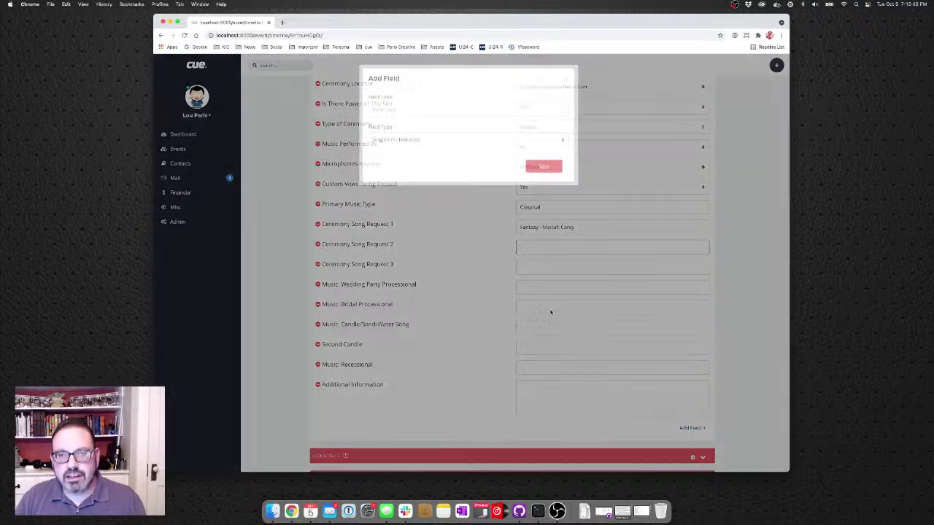
left_click(435, 141)
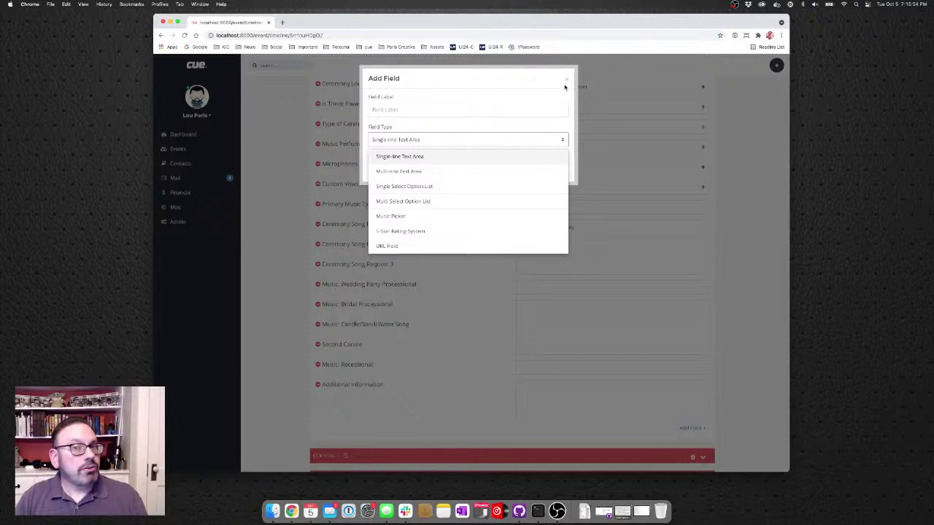
left_click(446, 216)
left_click(415, 104)
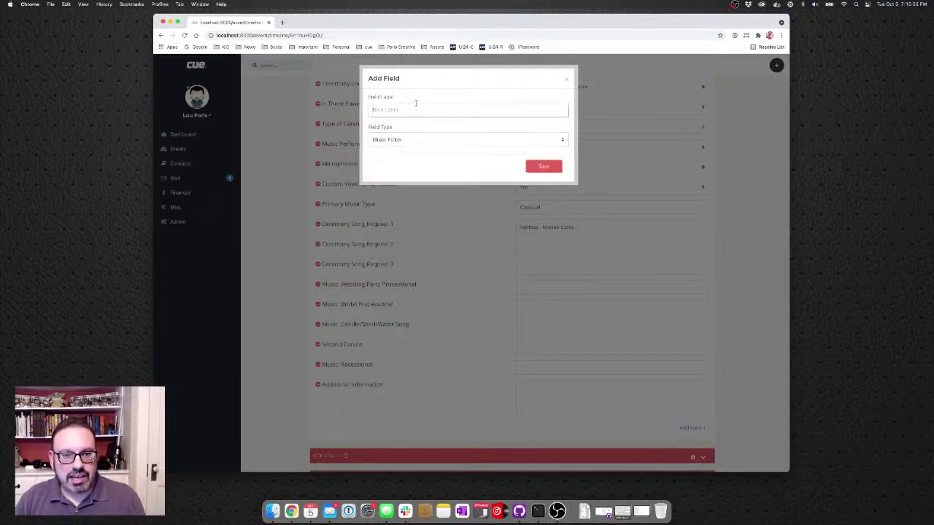
type("Ceremo")
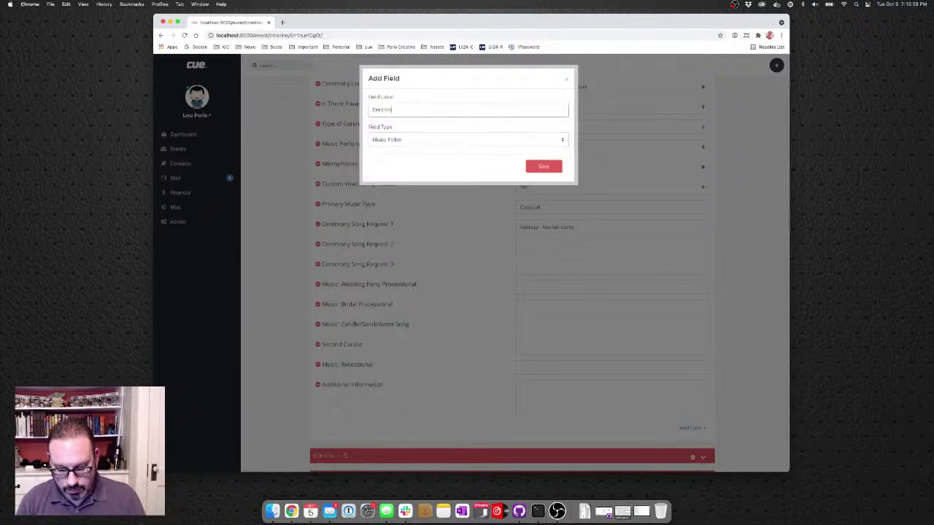
type("ny Song Request 4")
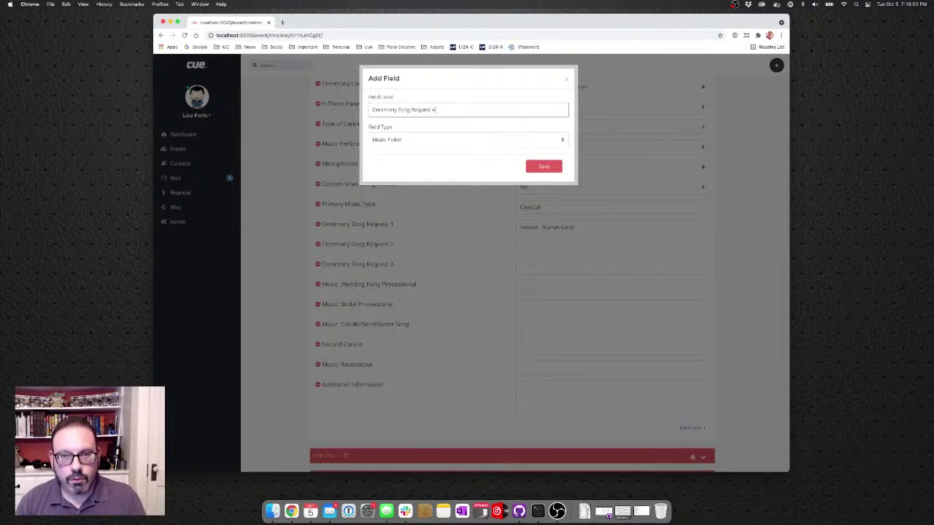
left_click(551, 170)
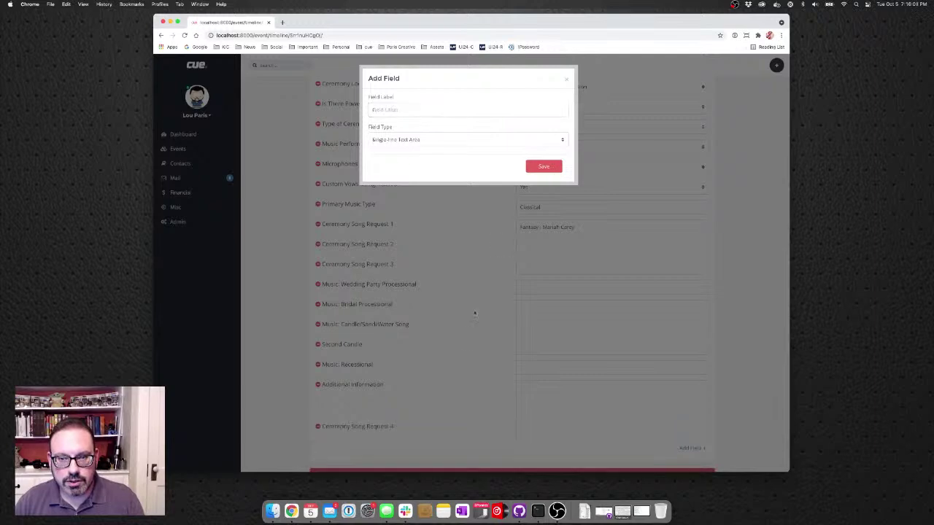
left_click_drag(374, 435, 359, 282)
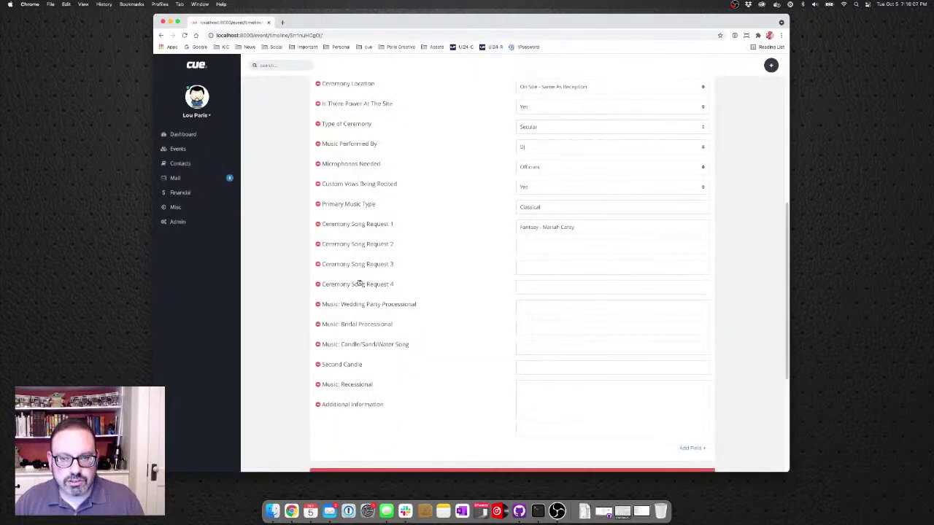
Step: Search for Mariah Carey songs in Ceremony Song Request 2 and choose "Vision of Love - Mariah Carey"
left_click(548, 246)
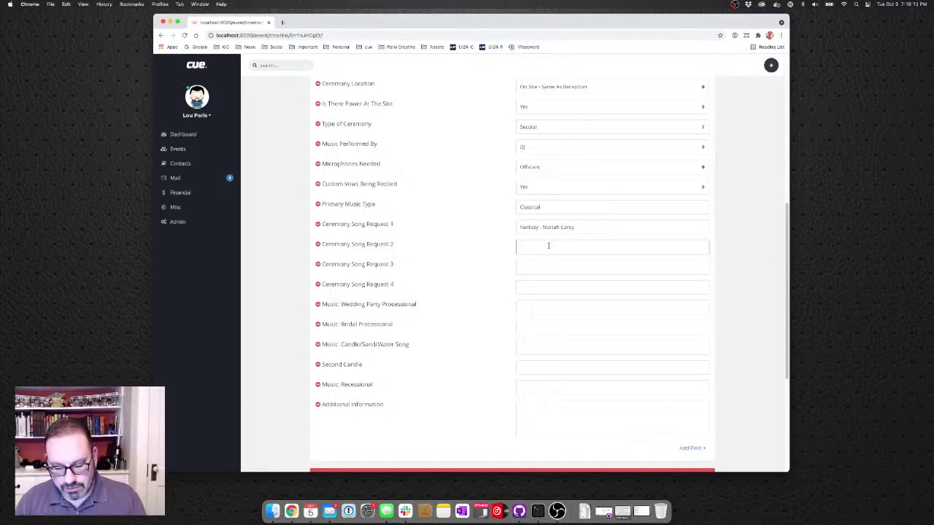
type("ma")
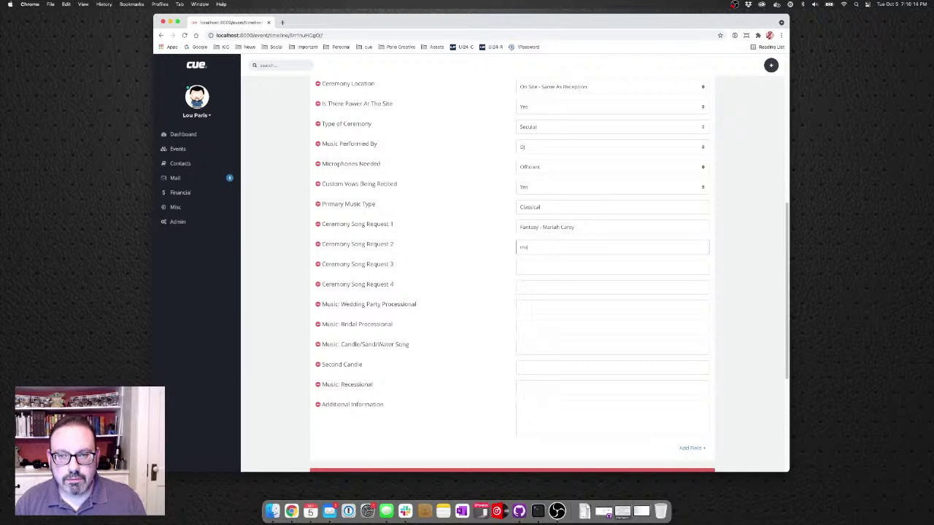
type("riah carey")
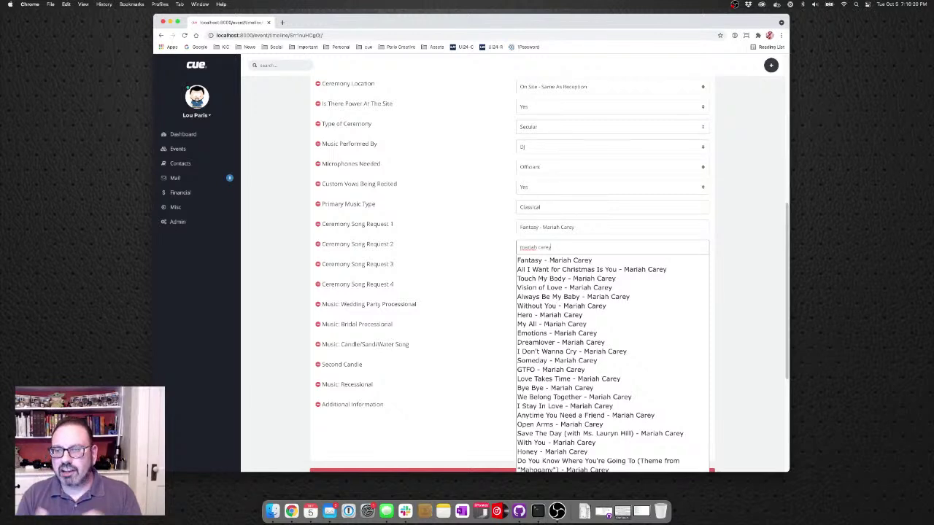
left_click(575, 288)
Step: Enter the free text "I Want More Jazz" as Ceremony Song Request 3 without choosing a suggested song
left_click(549, 262)
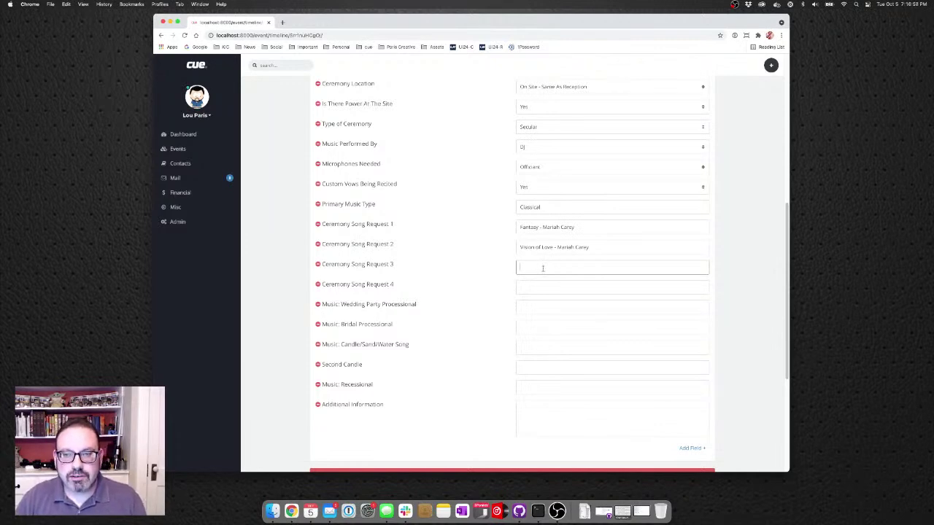
type("I Wint Mor")
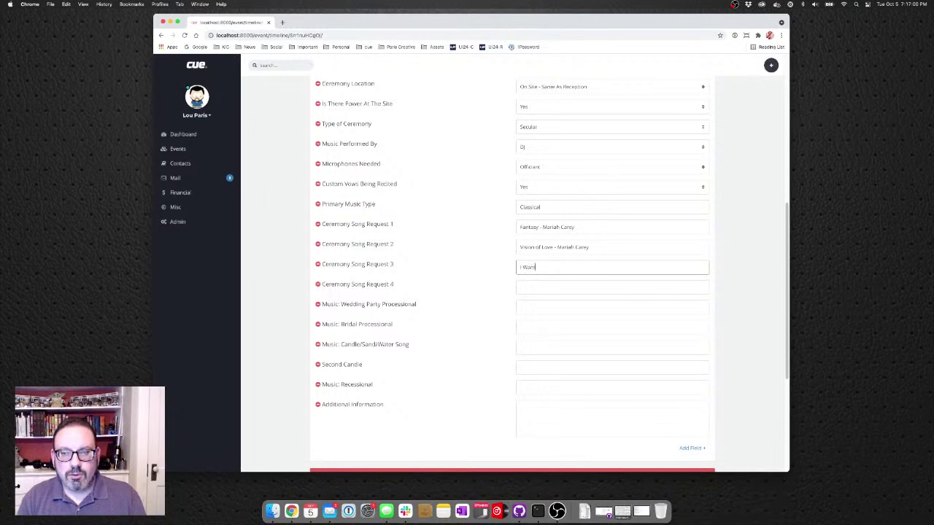
type("e ")
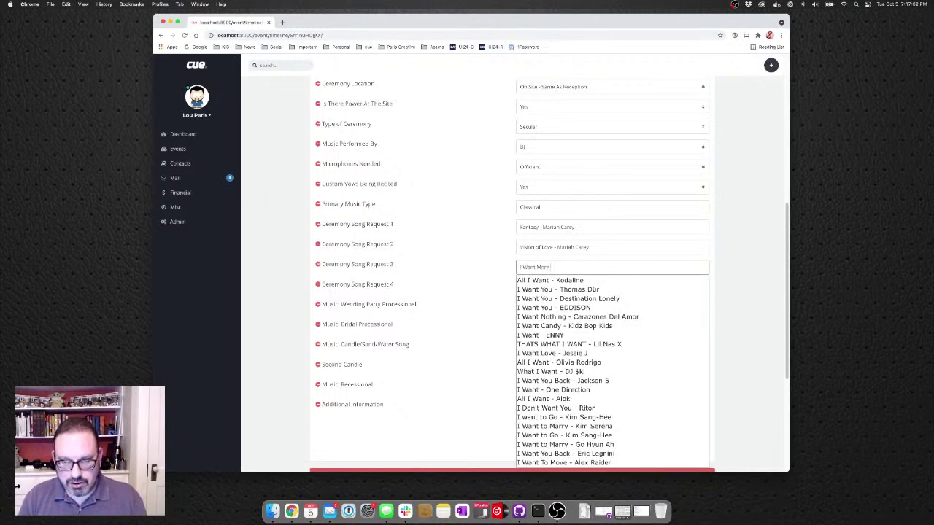
type("Jazz")
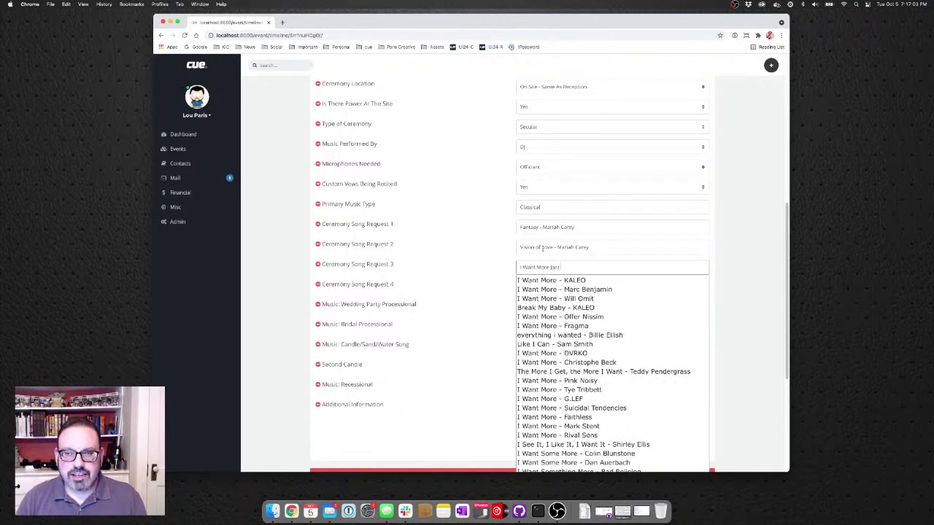
left_click(467, 263)
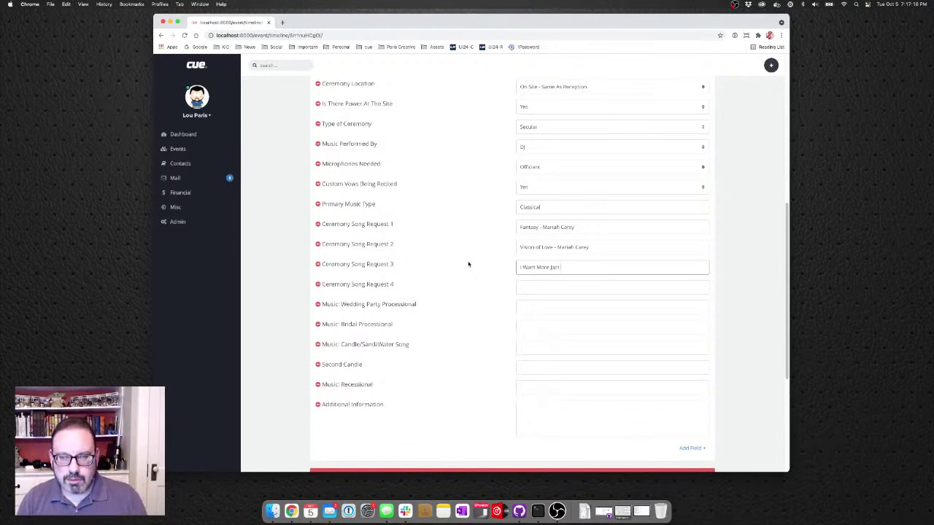
Step: Append "(remix)" to the song title in Ceremony Song Request 2
left_click(637, 246)
type("(rem")
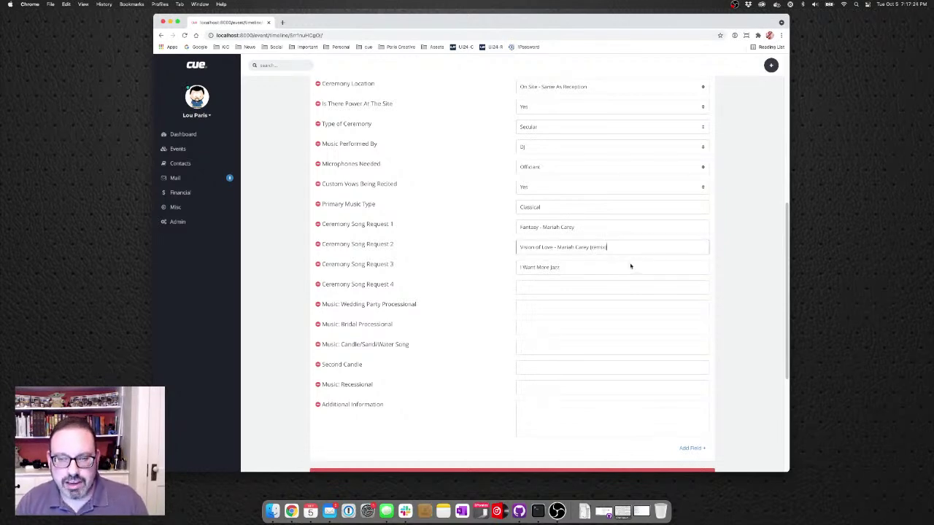
type("ix)")
left_click(608, 286)
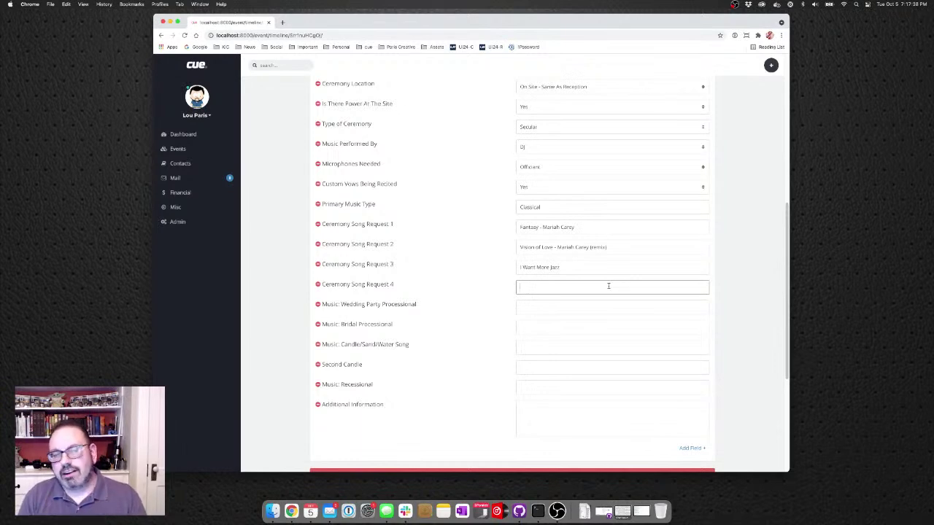
left_click(609, 285)
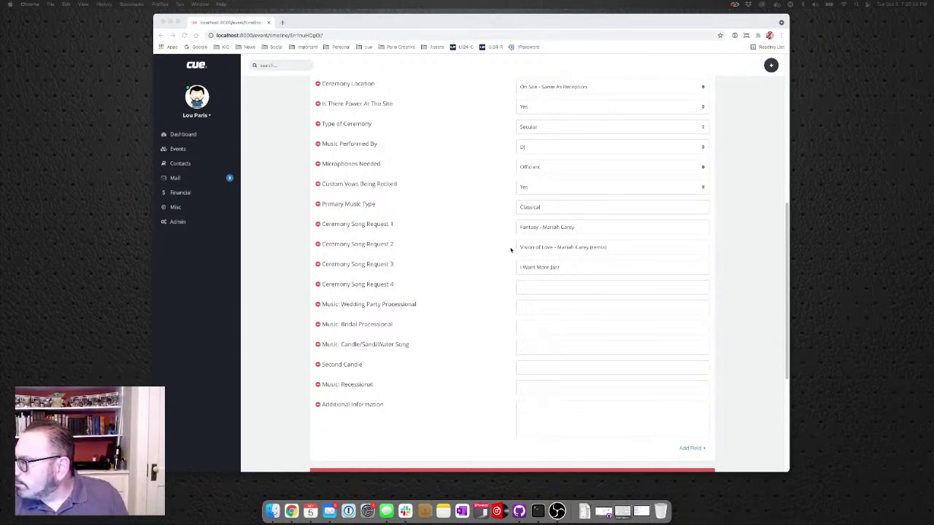
Step: View the available field types for a new Ceremony field, and close the Add Field dialog without adding one
scroll(390, 311, "down", 1)
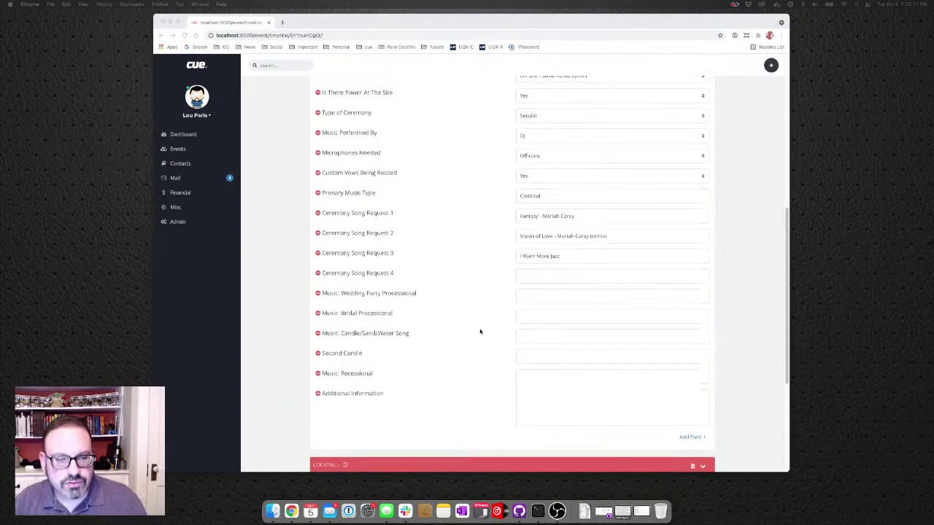
scroll(479, 328, "down", 3)
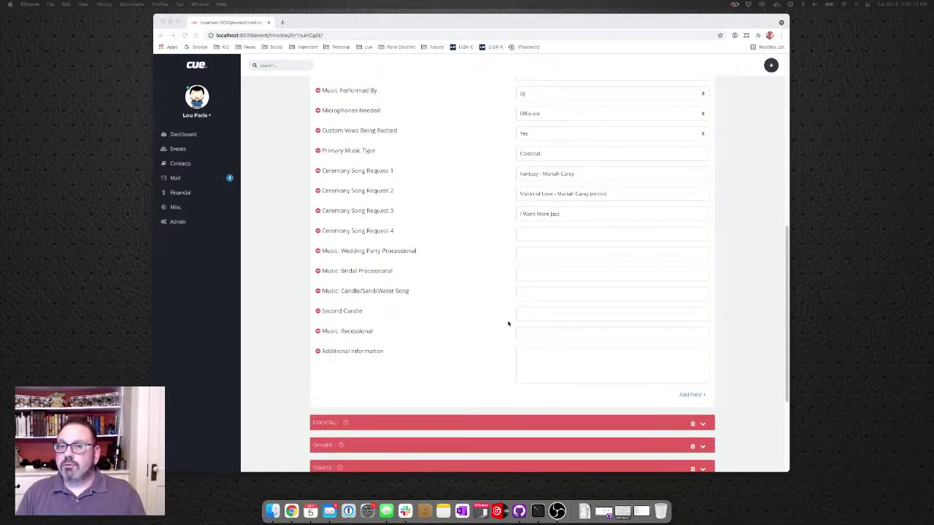
scroll(666, 443, "up", 3)
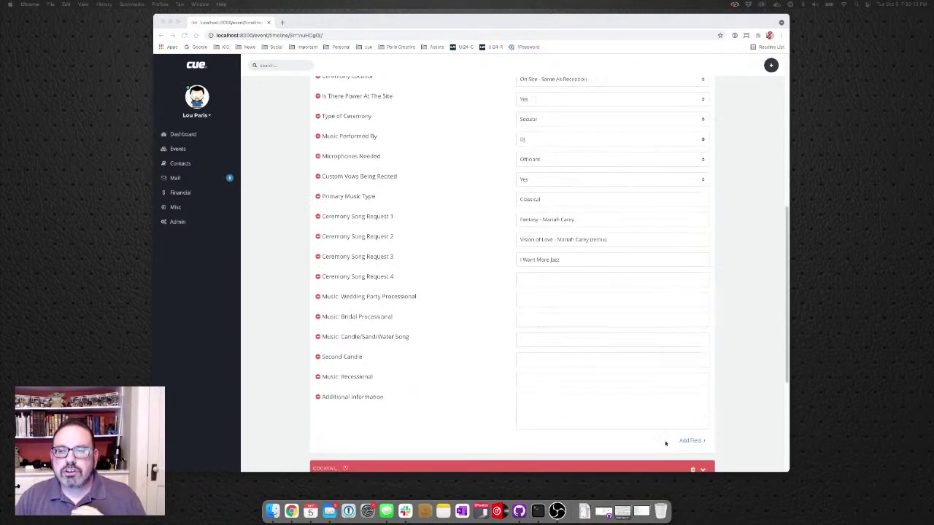
left_click(699, 441)
left_click(689, 441)
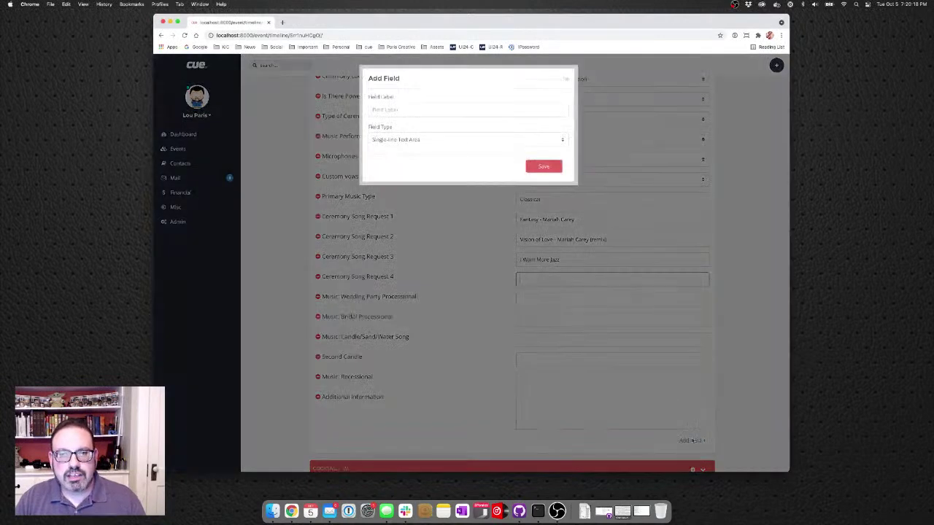
left_click(457, 140)
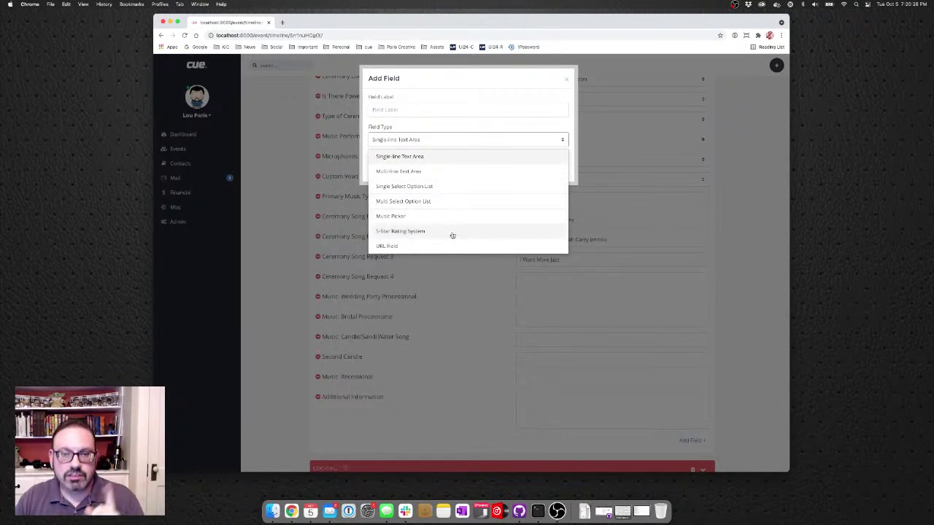
left_click(566, 78)
Step: Expand the Dance section and examine its star-rated music genre fields and the must-play song requests below them
scroll(634, 298, "down", 5)
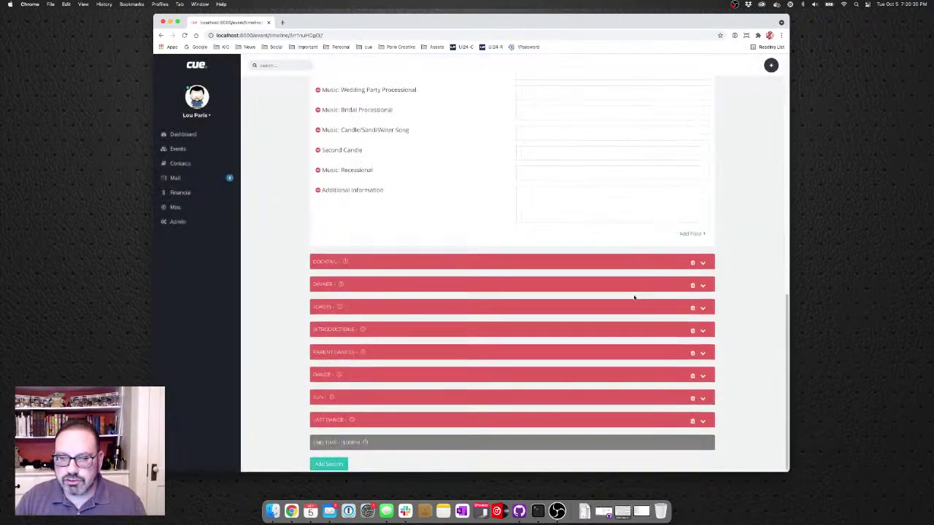
left_click(702, 376)
scroll(695, 365, "down", 8)
scroll(695, 361, "up", 4)
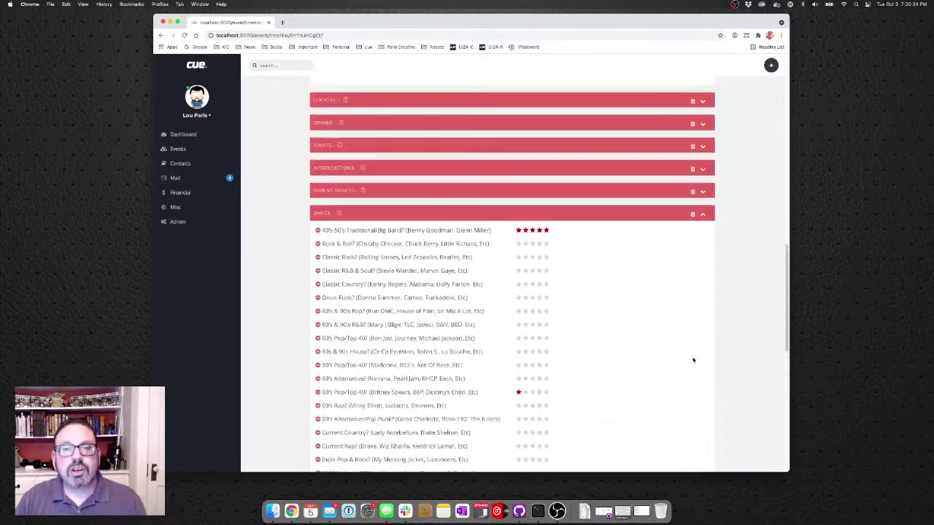
scroll(694, 359, "down", 1)
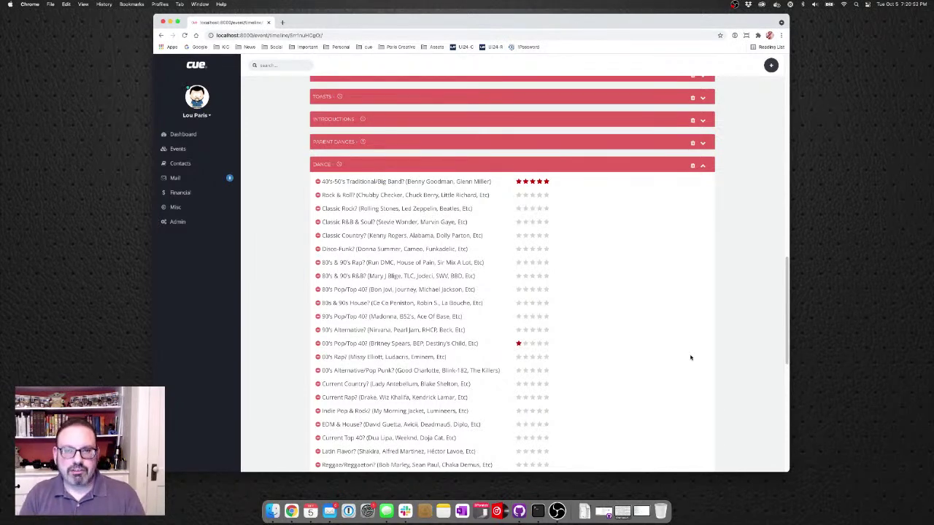
scroll(686, 337, "down", 1)
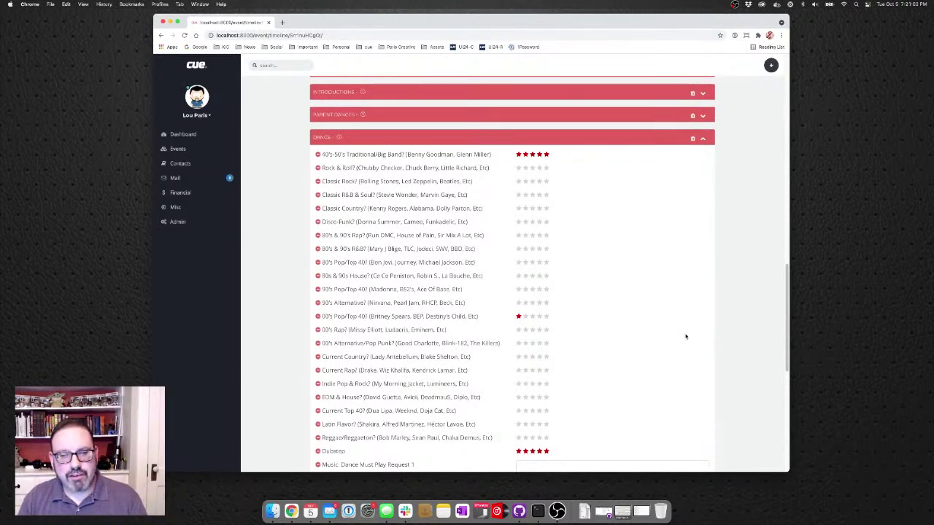
scroll(452, 306, "down", 2)
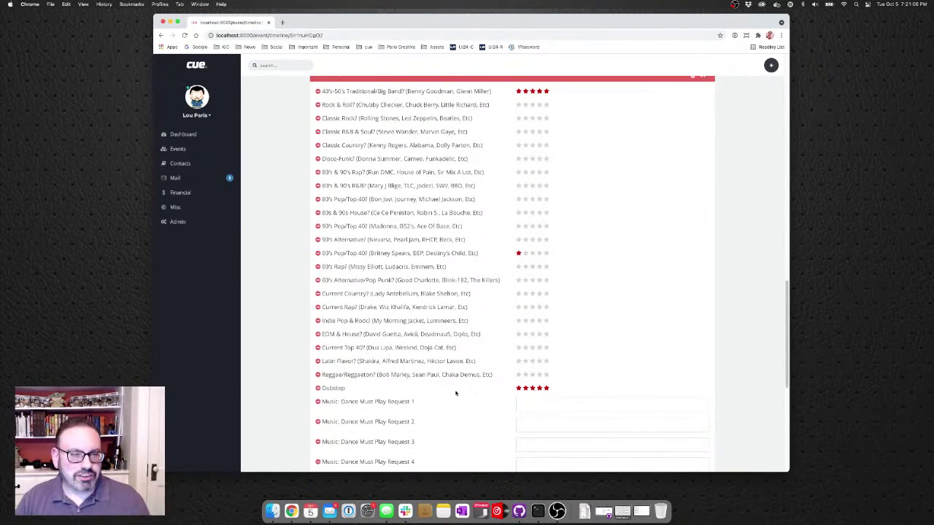
scroll(631, 343, "up", 1)
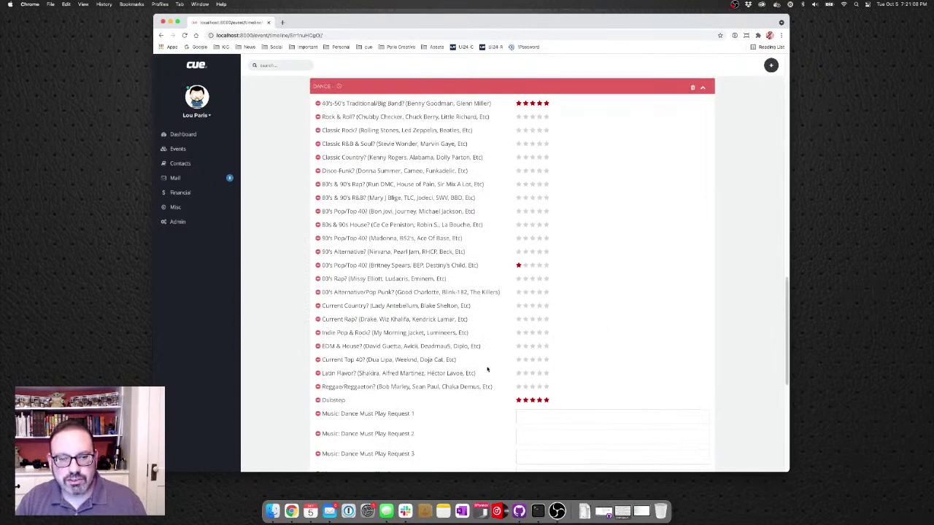